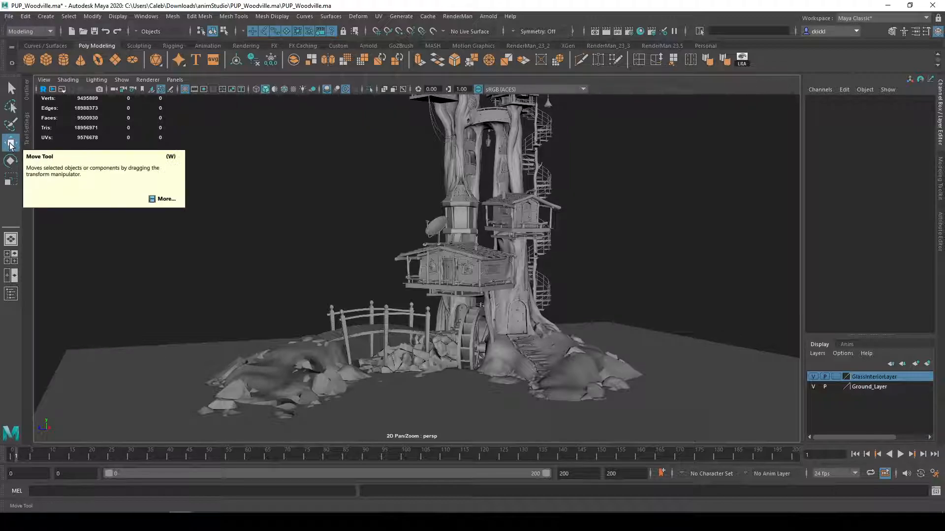
Pick the right terrain and a large rock, switch to the Select Tool, and test selecting and deselecting the water plane
left_click(599, 377)
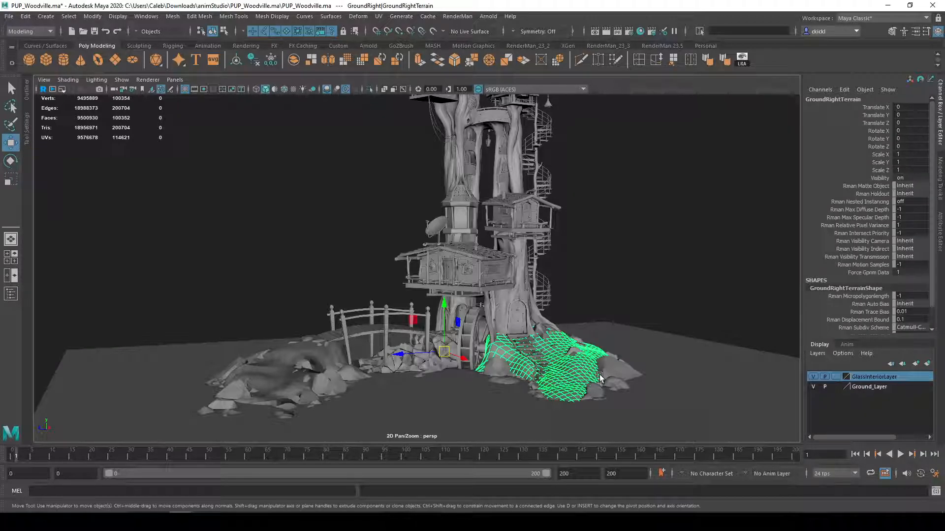
left_click(616, 375)
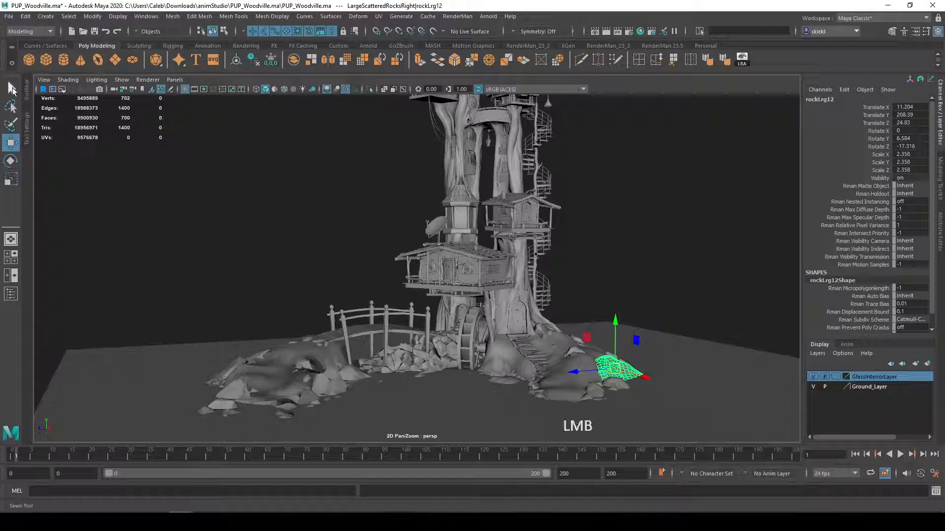
left_click(11, 89)
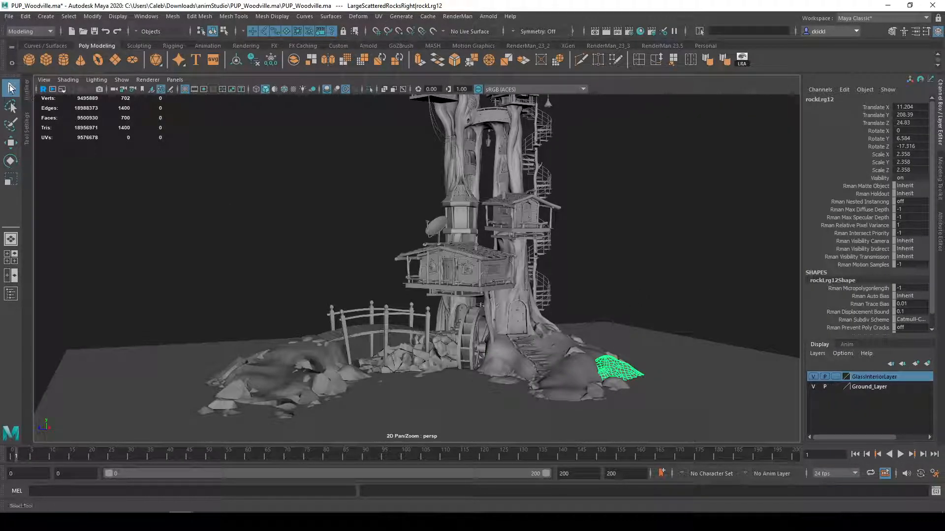
left_click(633, 347)
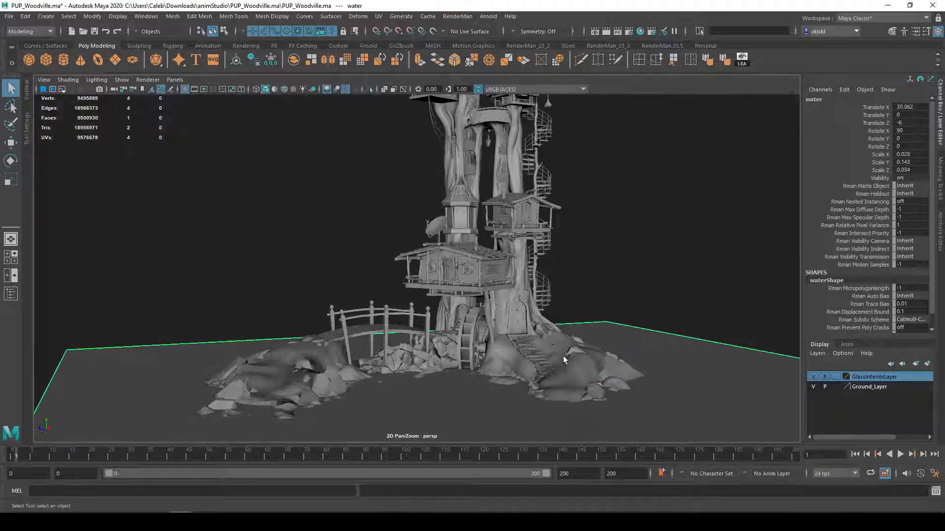
left_click(193, 270)
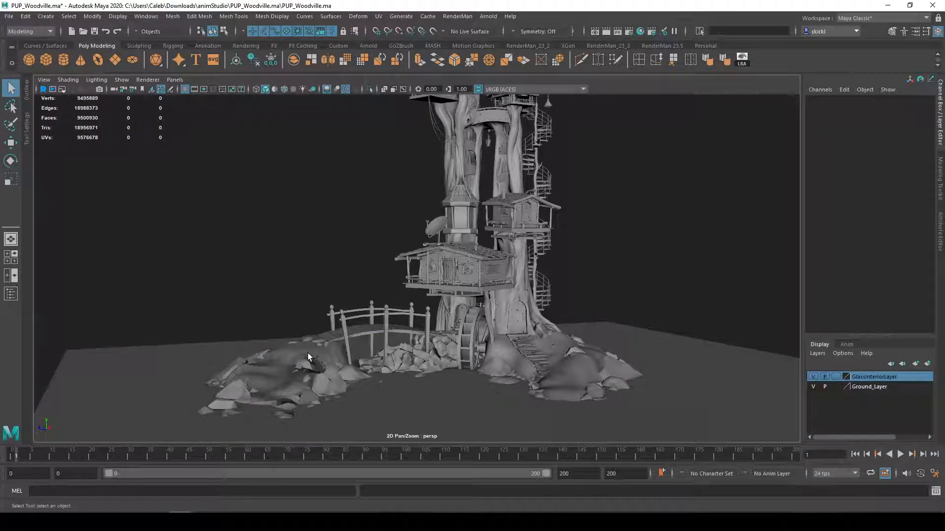
Select the right ground terrain together with the left terrain, and clear the selection
left_click(308, 353)
left_click(560, 371)
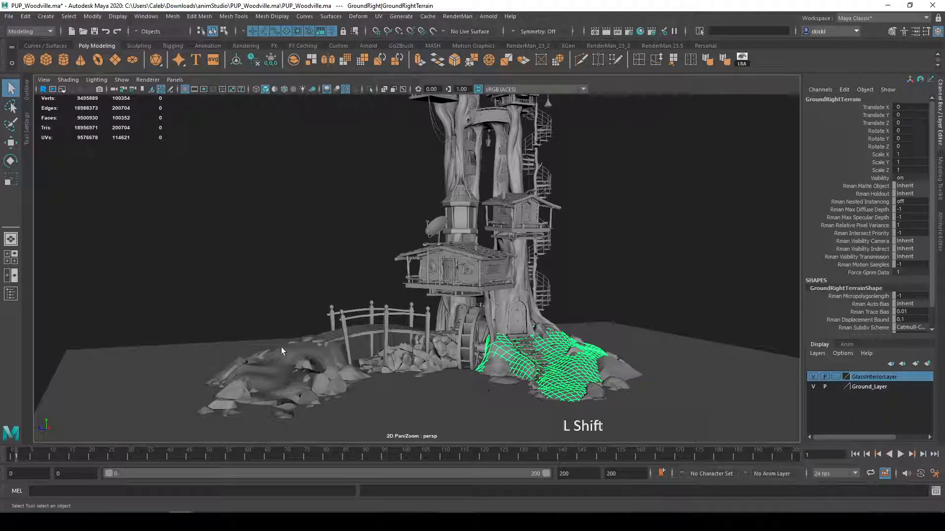
left_click(275, 359, "shift")
left_click(298, 327)
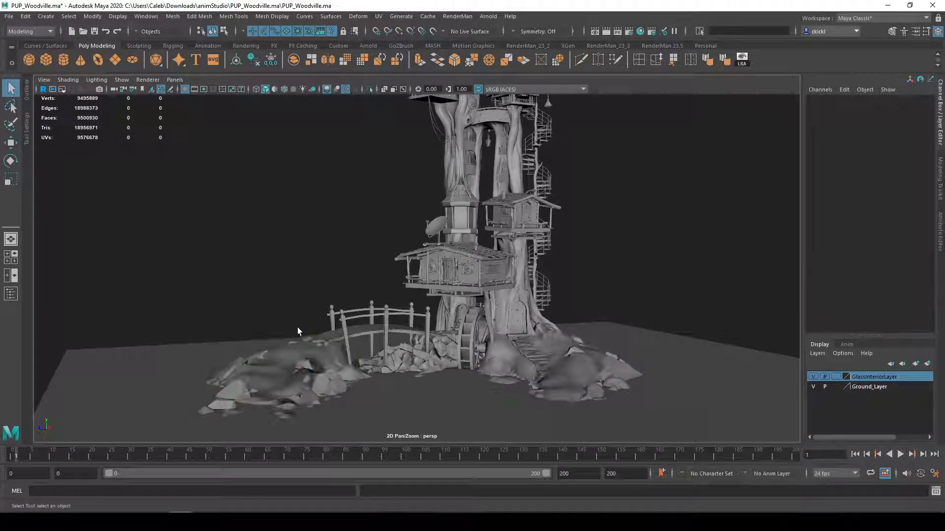
Select terrains and rocks one at a time, ending with the large rock below the bridge's left end
left_click(289, 356)
left_click(549, 393)
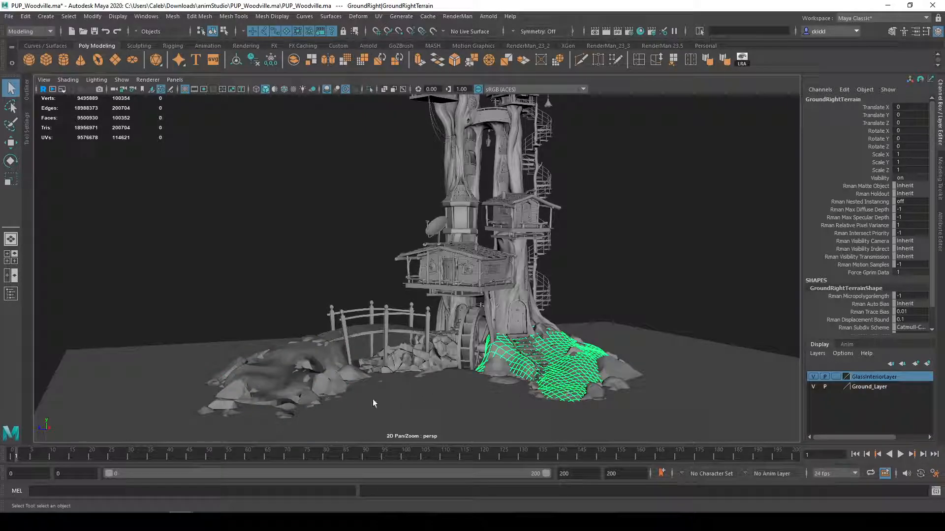
left_click(302, 400)
left_click(221, 401)
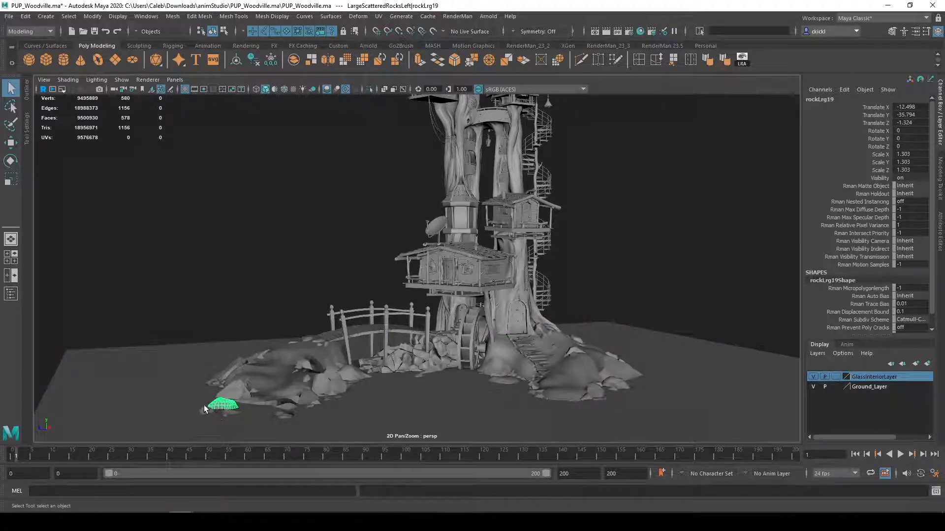
left_click(355, 374)
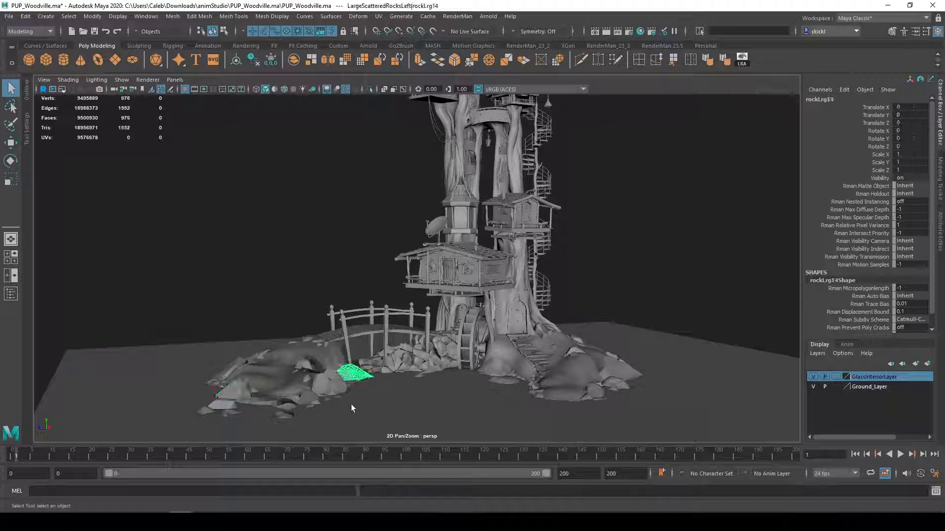
Try raising the rock below the bridge with the Move Tool, undo it, and return to the Select Tool
key("w")
left_click_drag(354, 341, 367, 295)
key("ctrl+z")
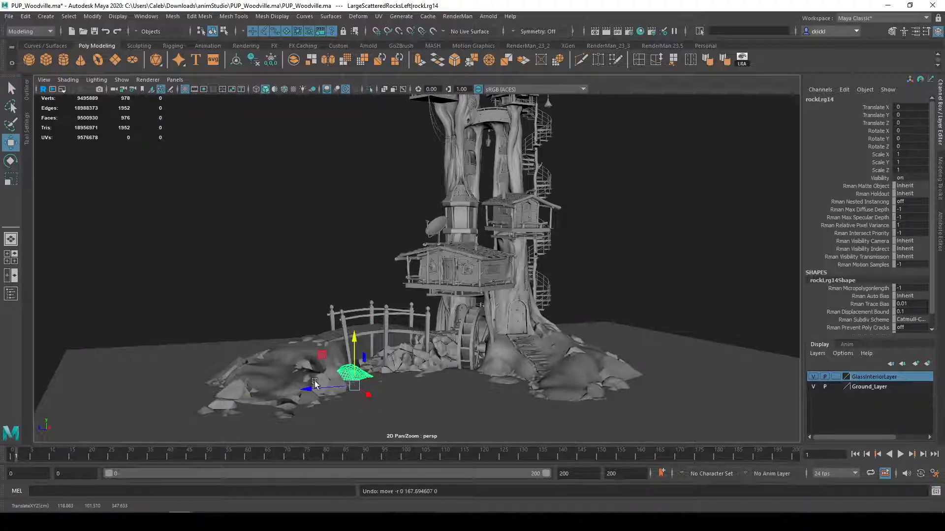
key("q")
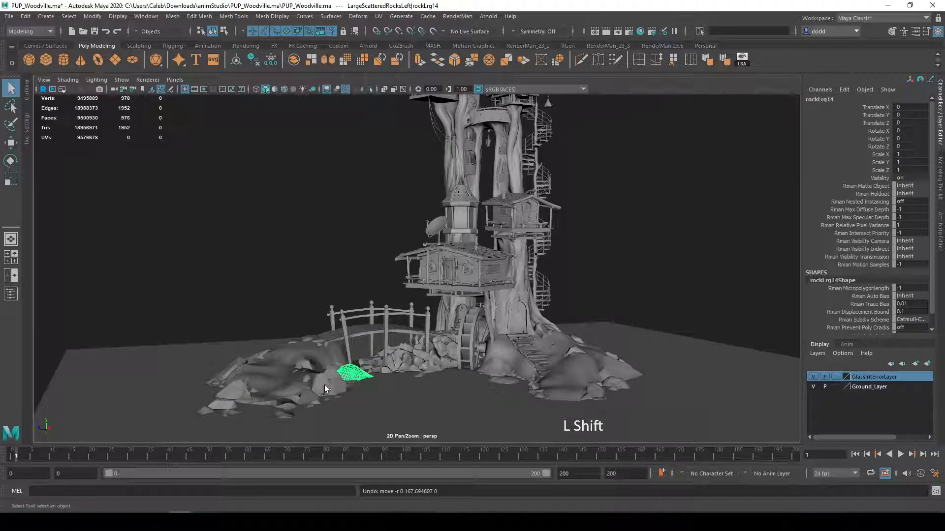
Add the neighbouring left-mound rocks to the selection, try raising them together, and undo the move
left_click(323, 385, "shift")
key("w")
left_click_drag(330, 337, 324, 264)
key("ctrl+z")
key("q")
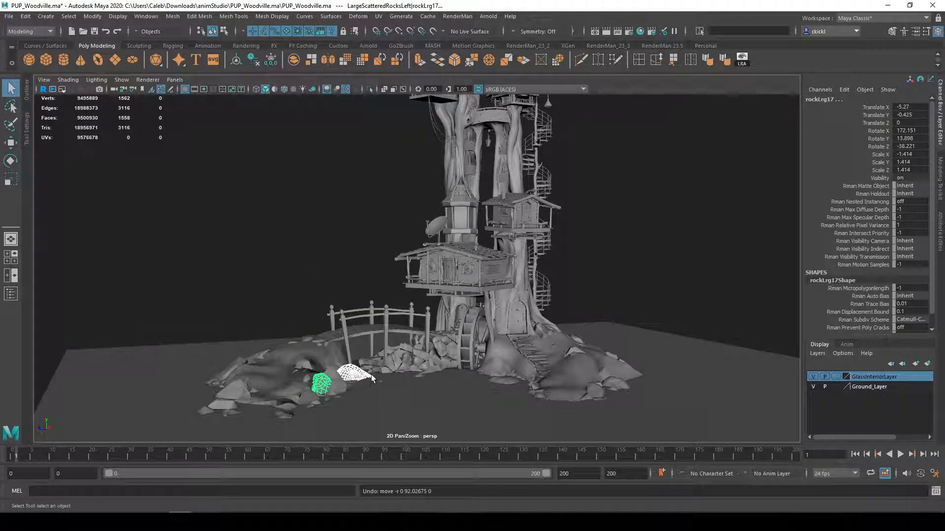
Extend the selection with rocks on the right mound, try raising everything together, undo the move, and clear the selection
left_click(588, 384, "shift")
left_click(615, 378, "shift")
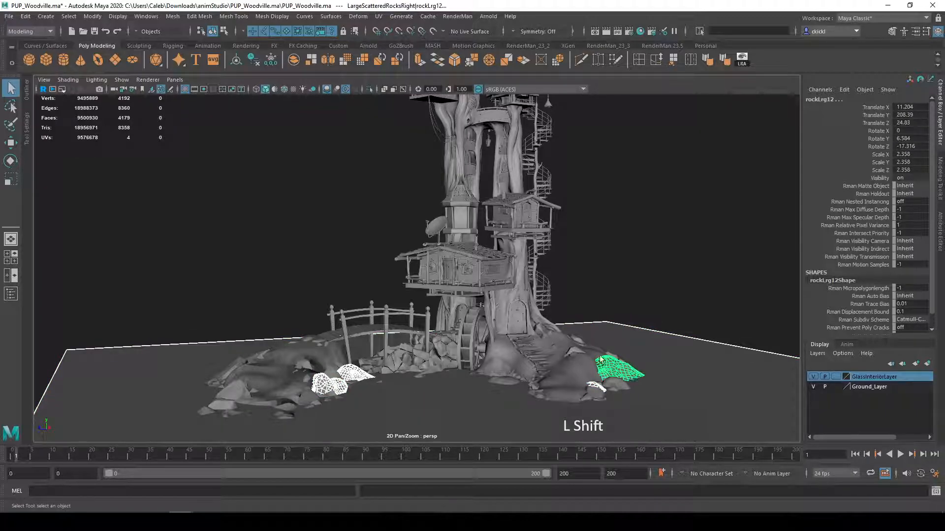
left_click(576, 353, "shift")
key("w")
left_click_drag(576, 304, 574, 253)
key("ctrl+z")
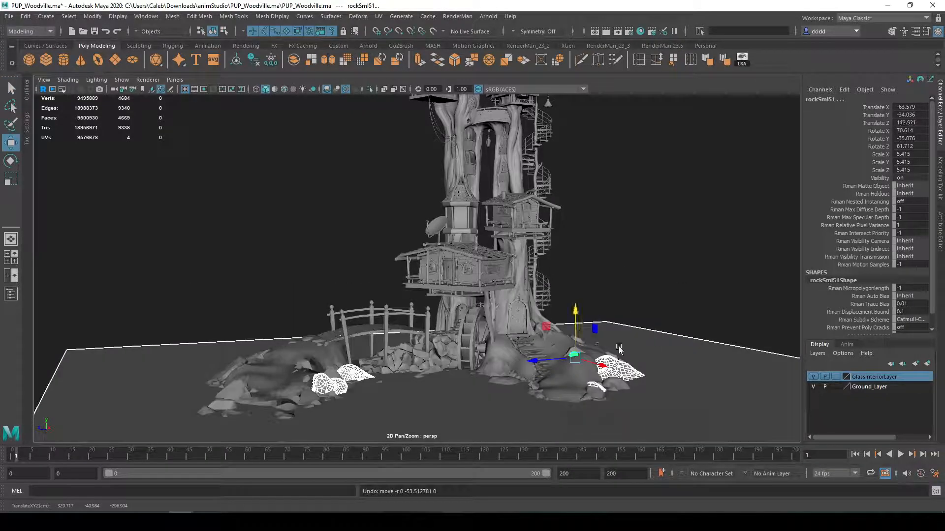
key("q")
left_click(642, 255)
Try a marquee selection around the left part of the bridge and undo the last selection change
left_click_drag(642, 255, 376, 257, "alt")
scroll(310, 299, "up", 3)
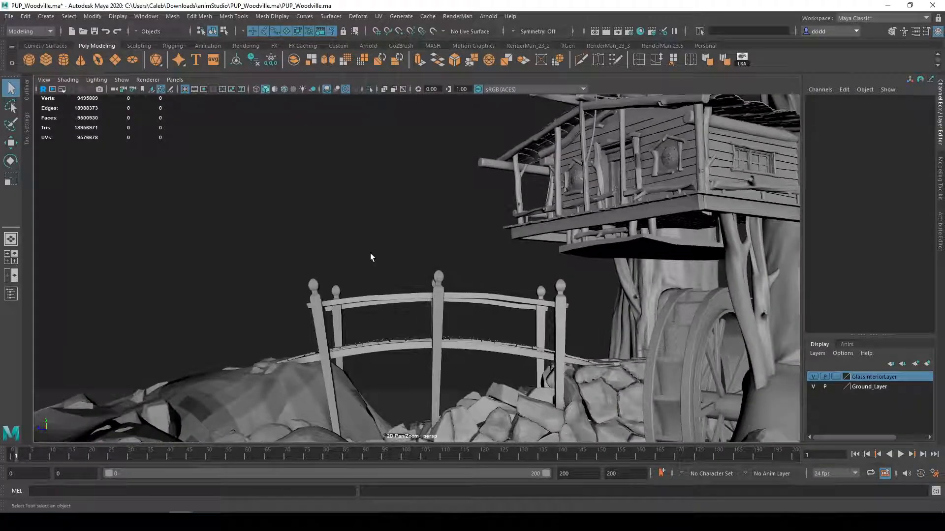
left_click_drag(249, 179, 473, 327)
left_click_drag(578, 178, 616, 215)
key("ctrl+z")
Marquee-select the bridge's six posts and both handrails
left_click_drag(274, 242, 455, 321)
left_click_drag(514, 319, 541, 300, "alt")
left_click_drag(407, 264, 279, 241, "alt")
left_click_drag(278, 240, 500, 316)
left_click_drag(289, 262, 564, 326)
left_click_drag(404, 252, 411, 268, "alt")
middle_click_drag(412, 268, 445, 215, "alt")
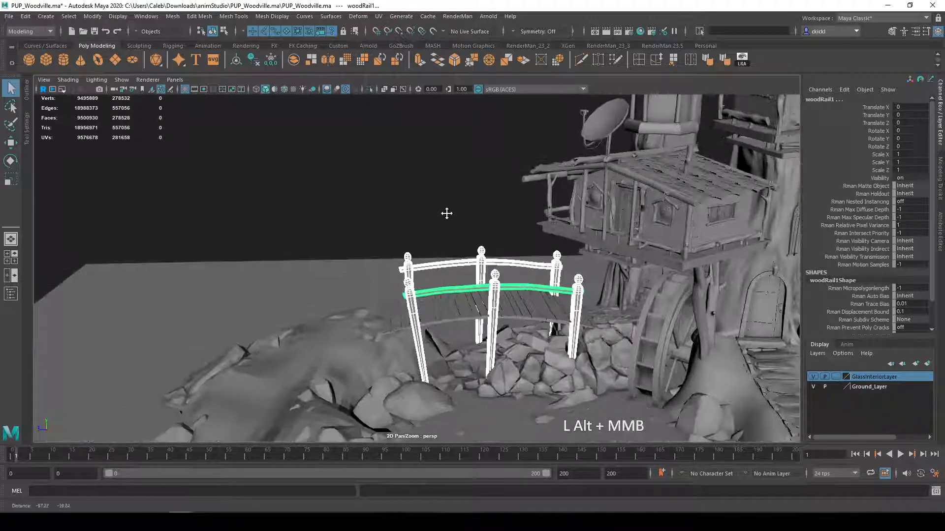
Remove the front and rear posts at the bridge's left end from the selection
left_click_drag(445, 215, 400, 213, "alt")
left_click_drag(462, 226, 449, 226, "alt")
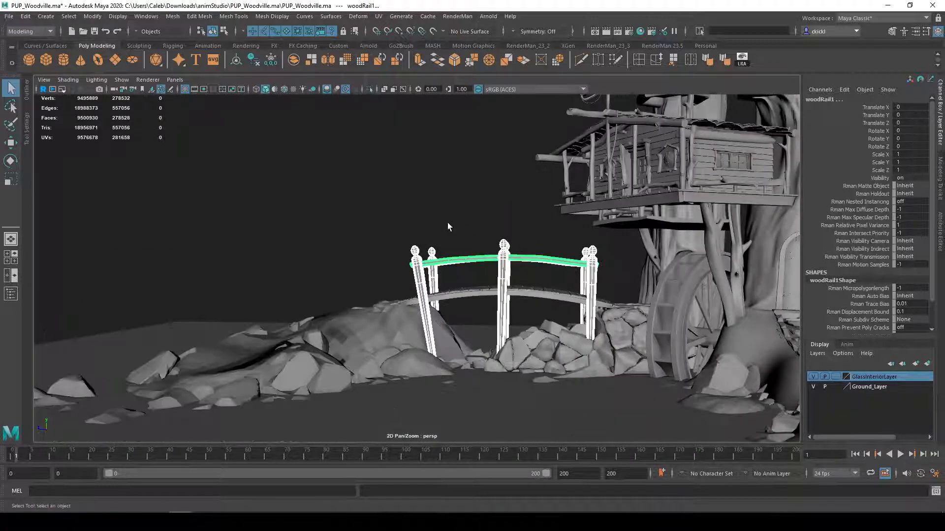
scroll(447, 226, "up", 3)
left_click(416, 246, "shift")
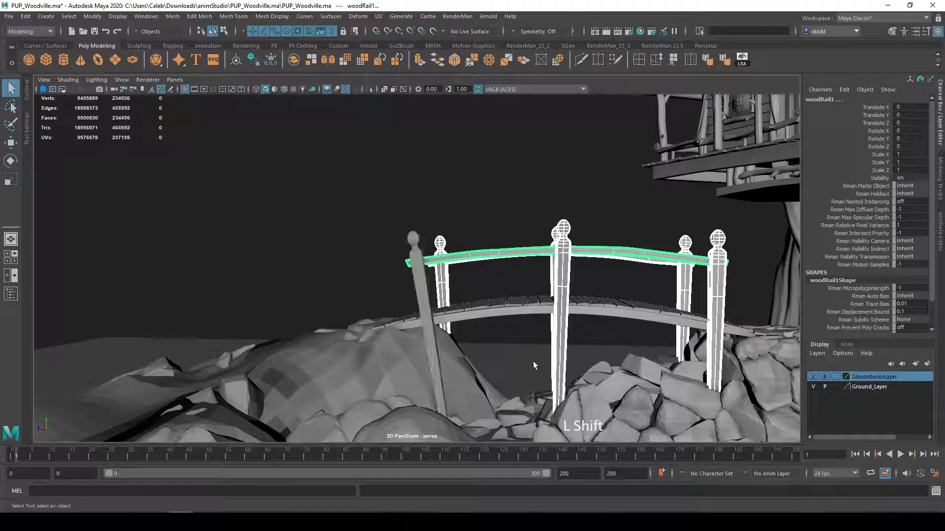
left_click_drag(383, 208, 456, 249, "shift")
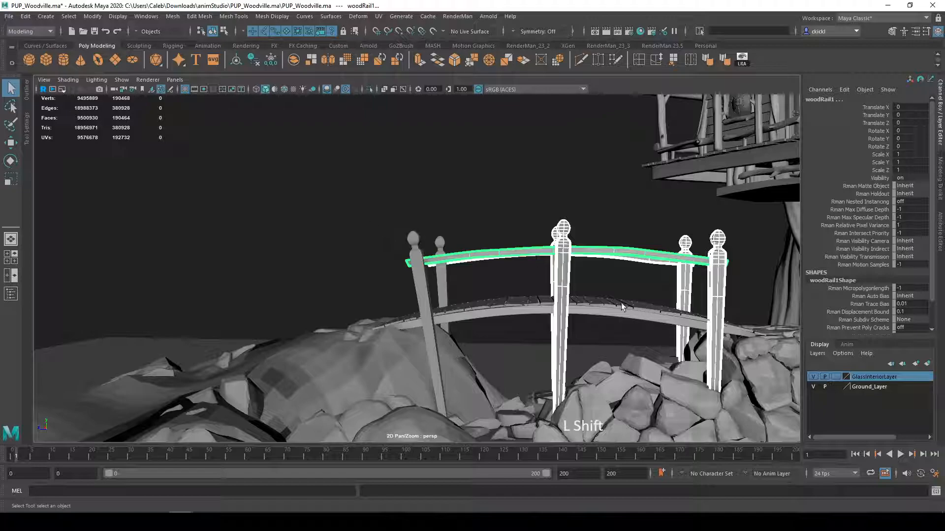
Add the rear-left bridge post back to the selection and remove it again
left_click(433, 241, "shift")
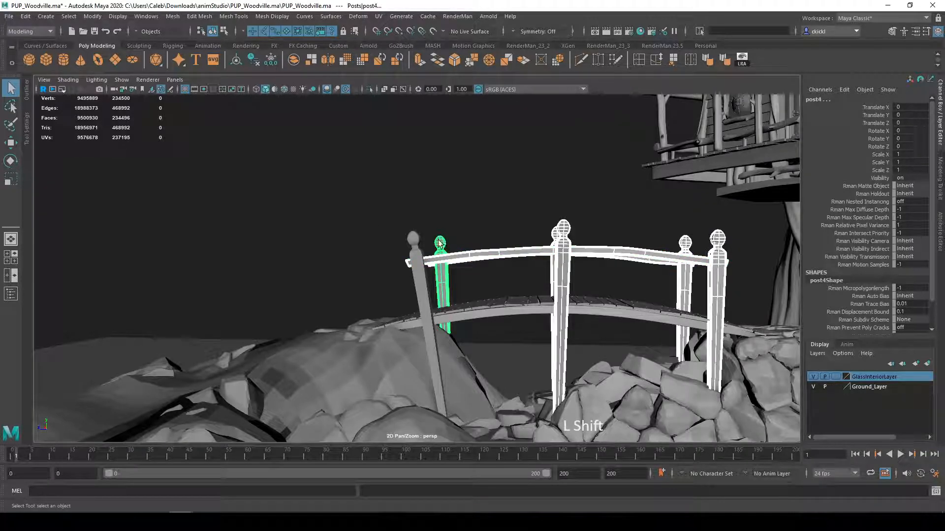
left_click(439, 243, "shift")
left_click(439, 242, "shift")
left_click(441, 242, "shift")
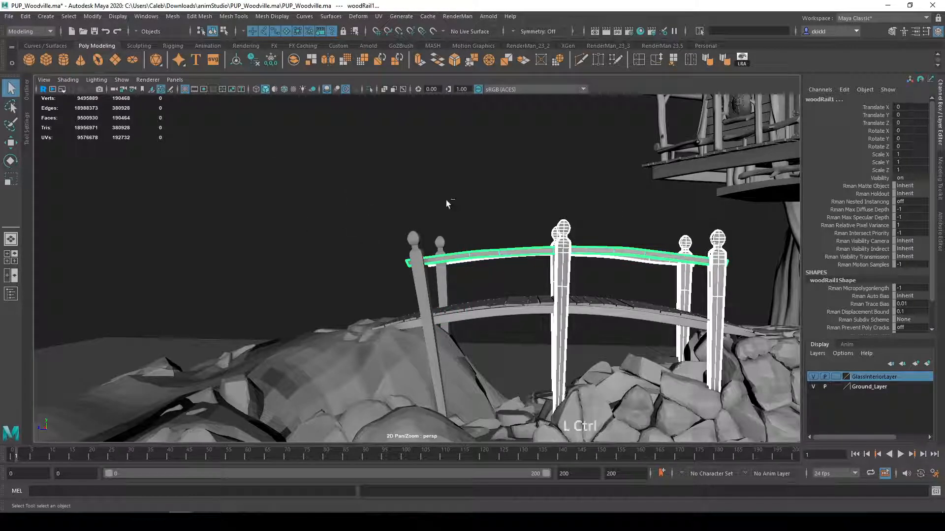
Remove all remaining bridge posts and rails from the selection with a subtracting marquee
left_click_drag(361, 177, 735, 343, "ctrl")
key("ctrl+z")
left_click_drag(404, 197, 787, 347, "ctrl")
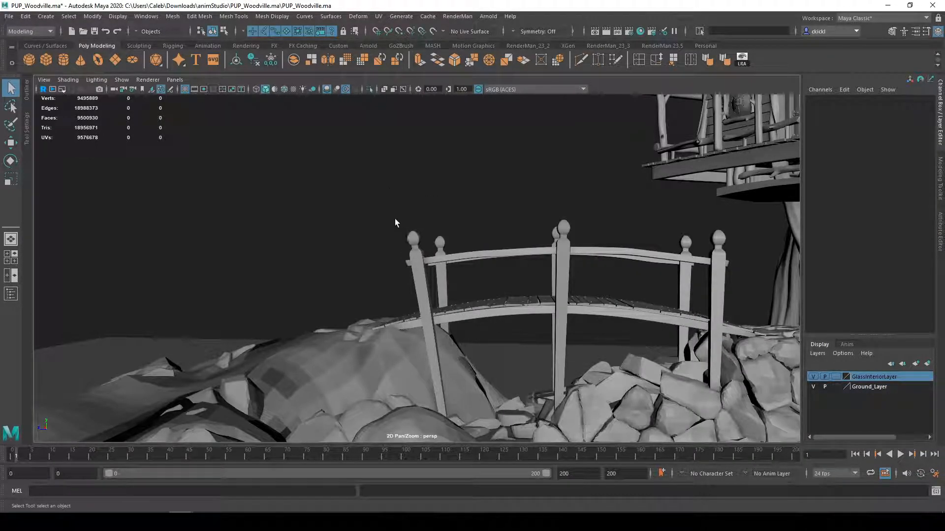
Try a marquee over the bridge, and select only its front-left and front-middle posts instead
left_click_drag(379, 221, 378, 220, "ctrl")
left_click_drag(385, 198, 692, 334, "shift")
left_click(473, 256, "shift")
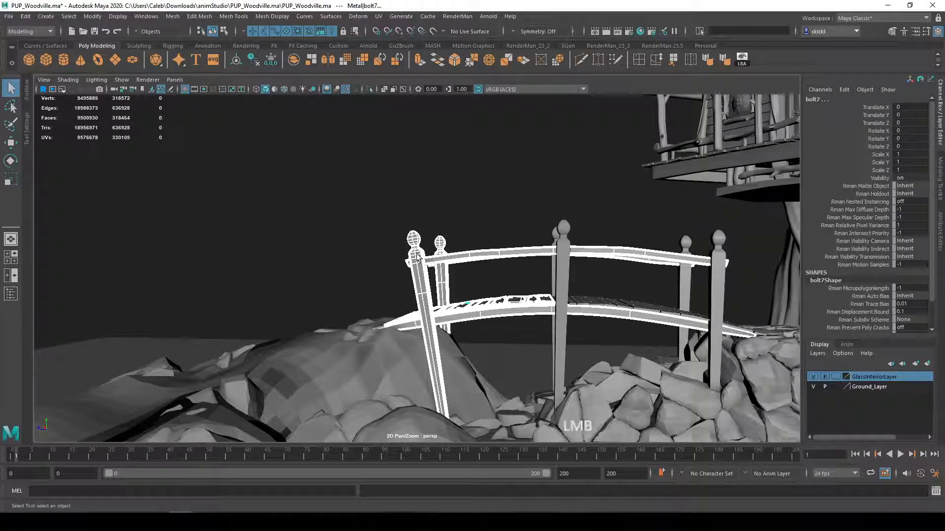
left_click(554, 267, "shift")
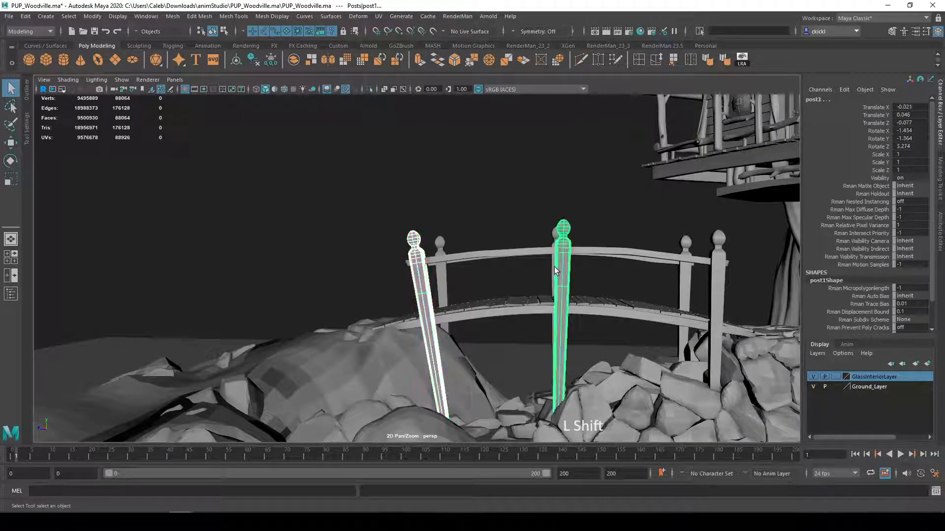
Marquee-select across the bridge, examine which surrounding objects it catches, and clear the selection
left_click_drag(307, 142, 666, 358, "shift")
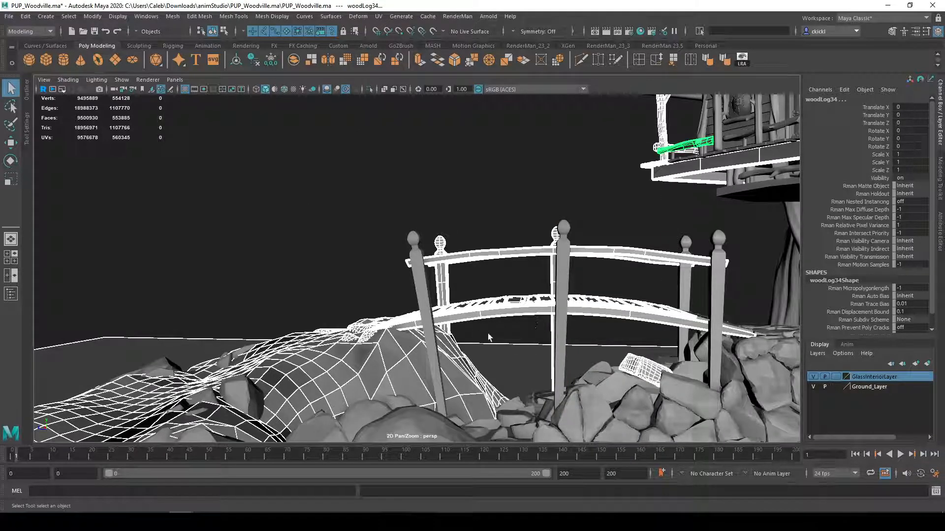
scroll(337, 378, "down", 3)
left_click_drag(337, 379, 369, 378, "alt")
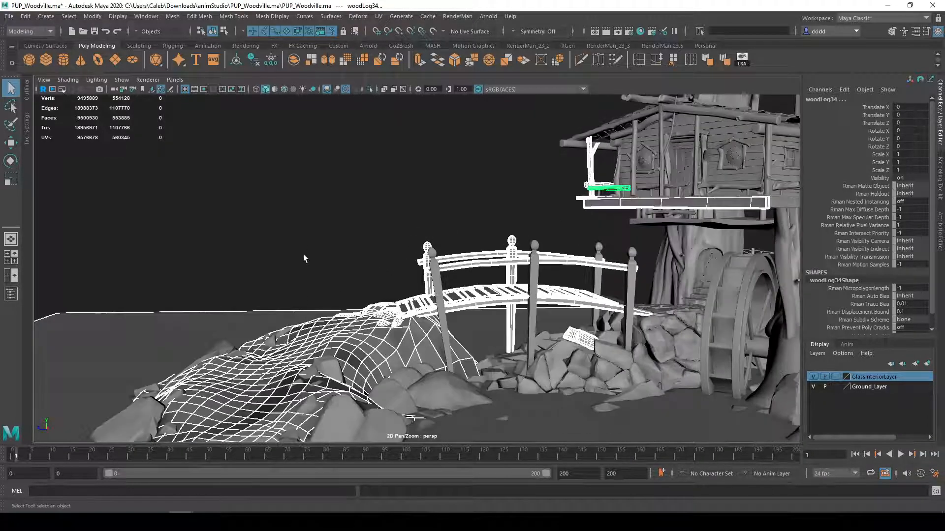
left_click(303, 254)
Try marquee-selecting the round window beside the treehouse door and clear the selection
middle_click_drag(468, 343, 422, 340, "alt")
left_click_drag(422, 340, 362, 333, "alt")
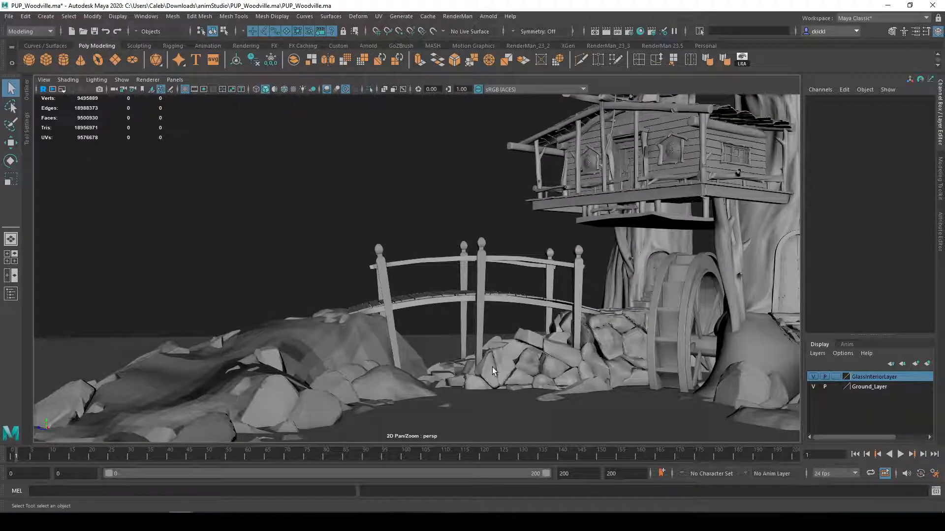
left_click_drag(259, 202, 494, 390, "ctrl")
left_click_drag(591, 387, 421, 306, "alt")
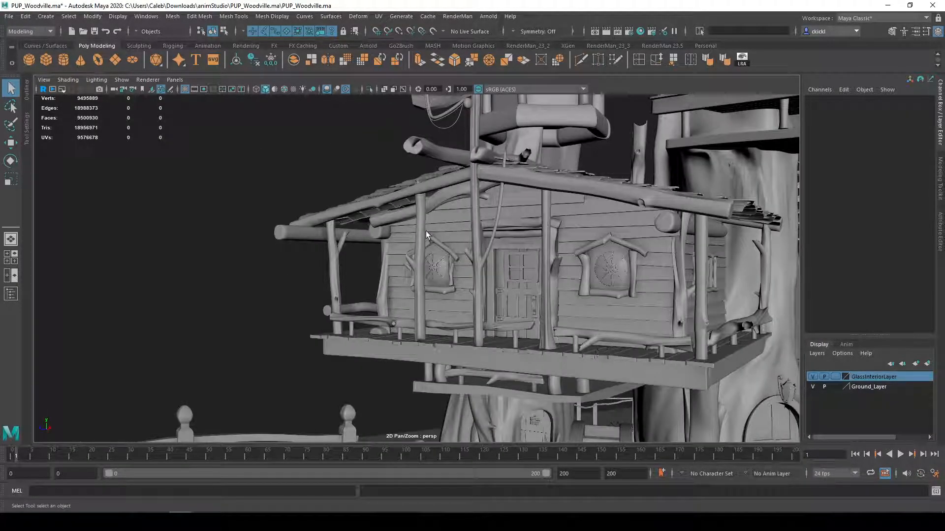
left_click_drag(427, 253, 453, 285)
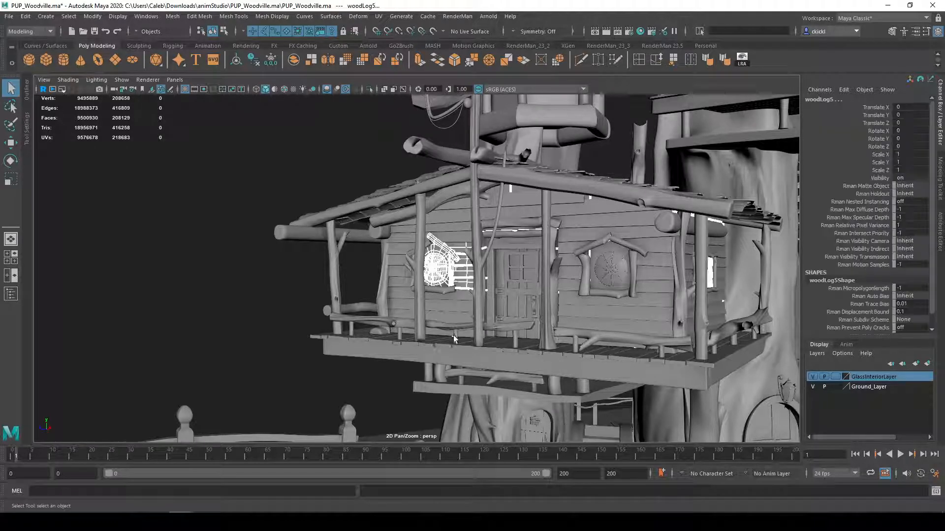
left_click(265, 291)
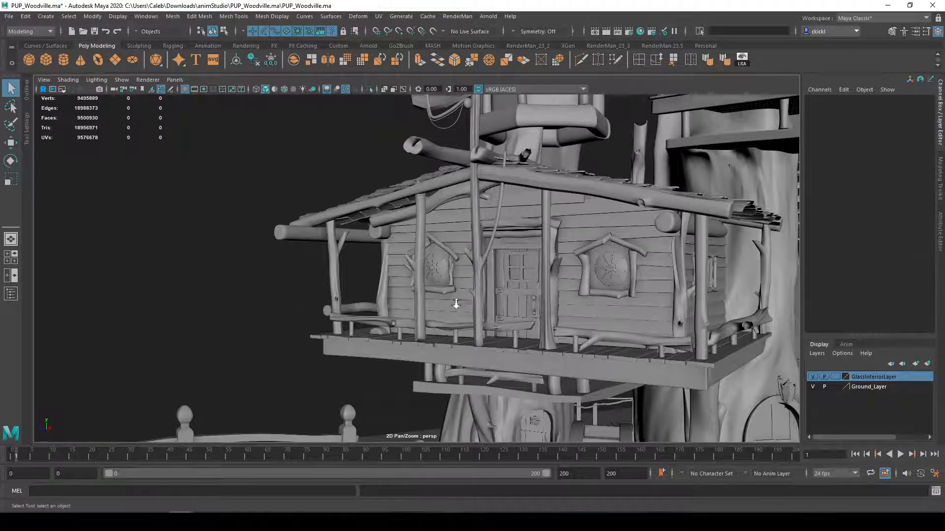
Marquee-select the round treehouse window from close up
scroll(455, 301, "up", 7)
left_click_drag(448, 288, 439, 287, "alt")
left_click_drag(377, 220, 444, 314)
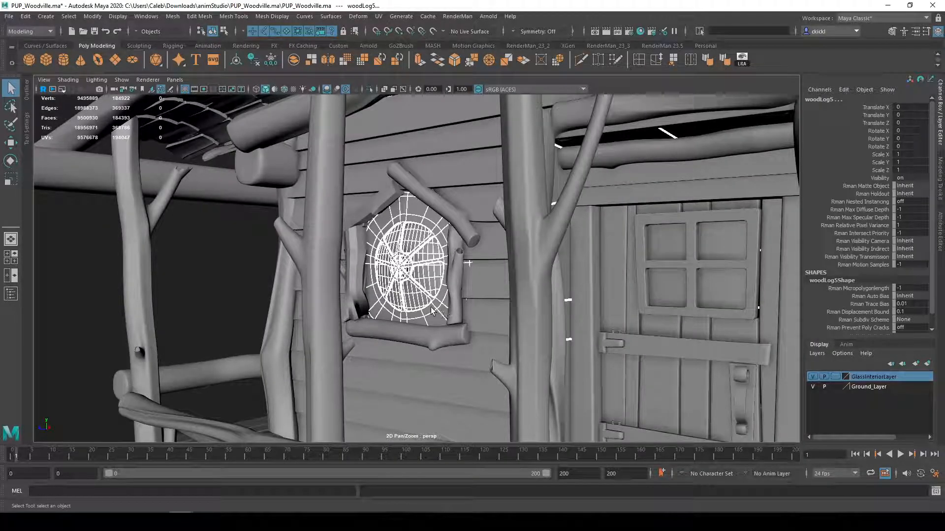
Marquee-select the treehouse window area from an angled view, inspect the hidden parts it catches, and clear the selection
scroll(431, 307, "down", 7)
left_click_drag(296, 294, 371, 291, "alt")
left_click_drag(544, 288, 409, 278, "alt")
middle_click_drag(426, 286, 398, 287, "alt")
scroll(314, 282, "up", 4)
left_click_drag(399, 287, 443, 276, "alt")
left_click_drag(440, 236, 489, 290)
left_click(157, 262)
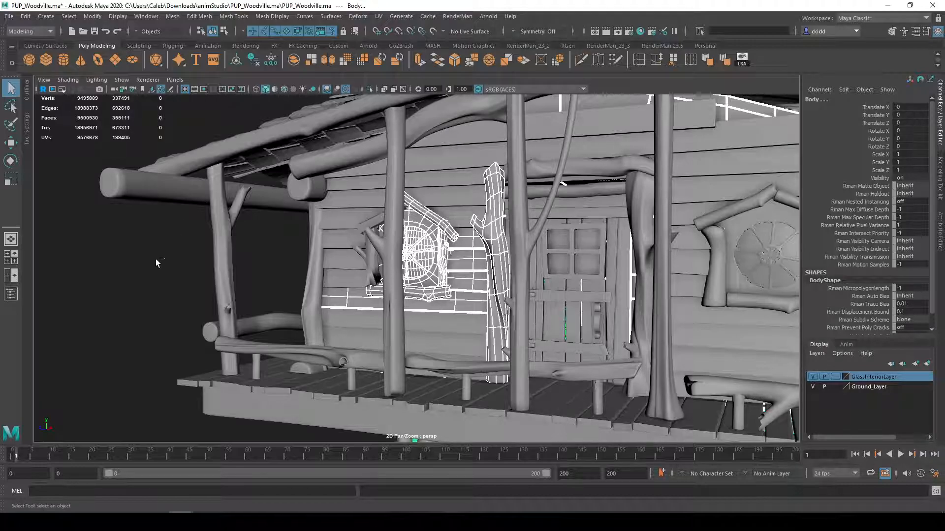
Turn on X-Ray display, marquee-select the area around the round window, and frame the selected objects
left_click(383, 89)
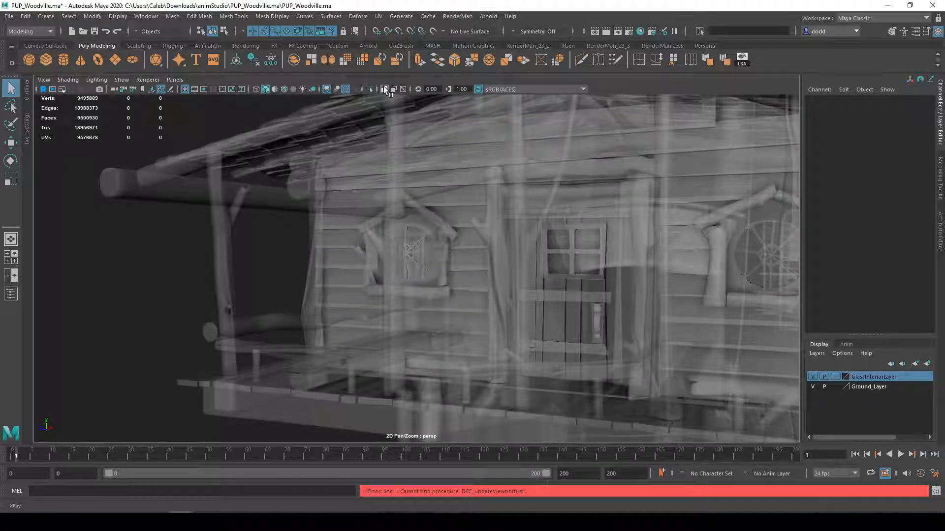
left_click_drag(442, 240, 482, 236)
key("f")
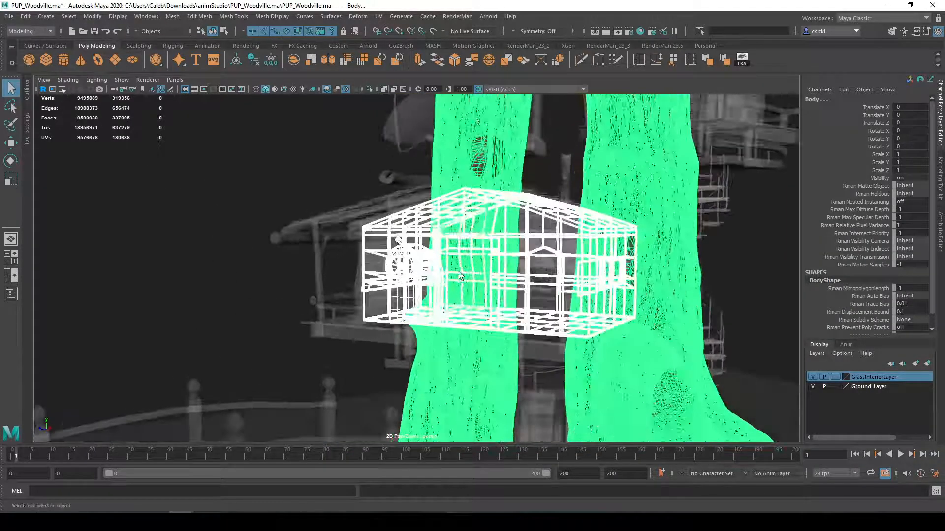
Turn off X-Ray display and clear the selection
left_click(386, 90)
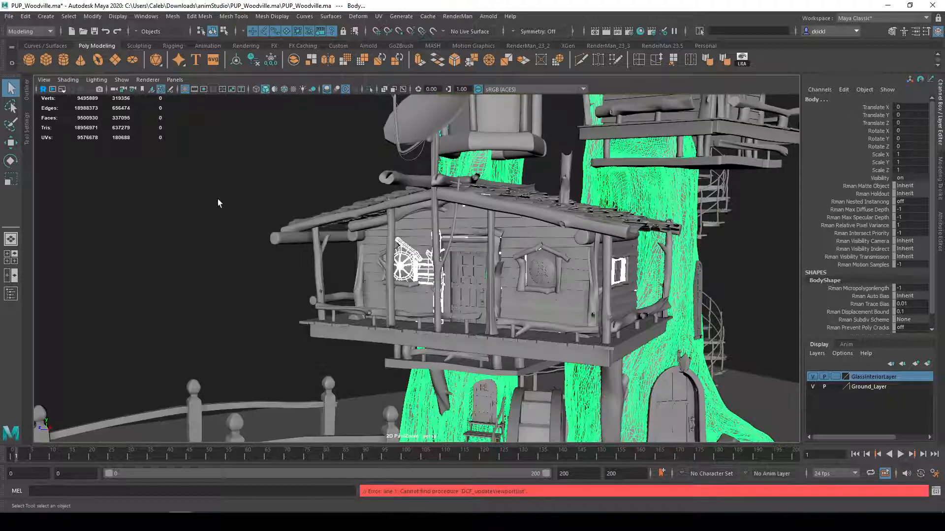
left_click(231, 223)
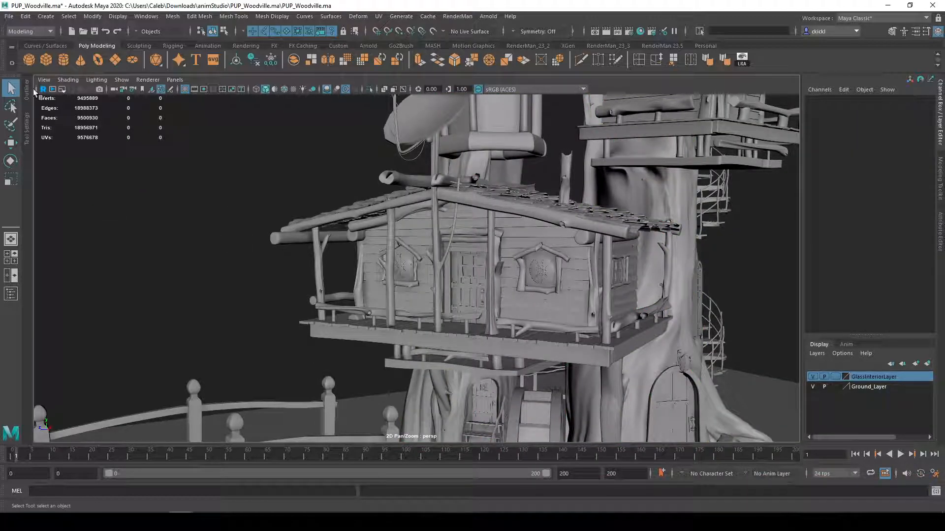
Enable camera-based selection for the Marquee selection style in the Select Tool's settings
left_click(27, 91)
left_click(74, 79)
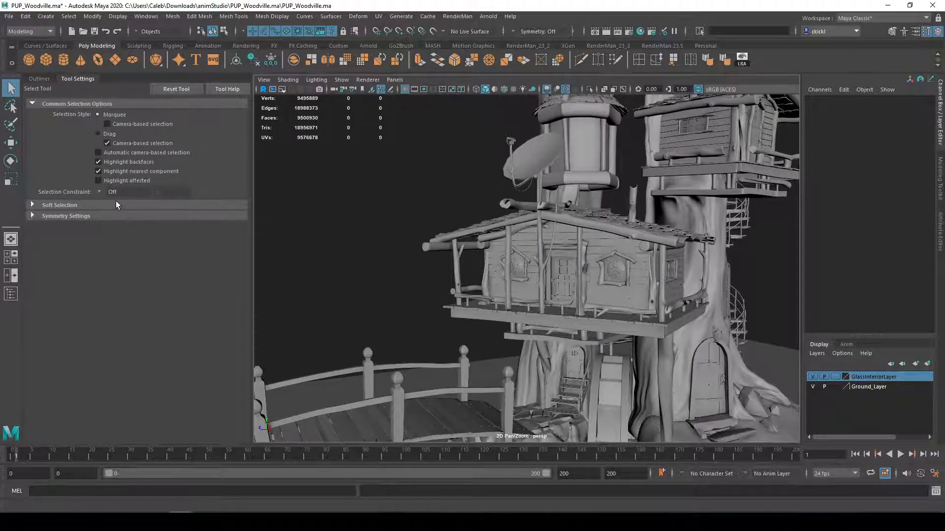
left_click(107, 125)
Marquee-select the round window from close up with camera-based selection on and inspect the selected parts from behind the treehouse
scroll(492, 310, "up", 8)
scroll(498, 314, "down", 8)
left_click(512, 309)
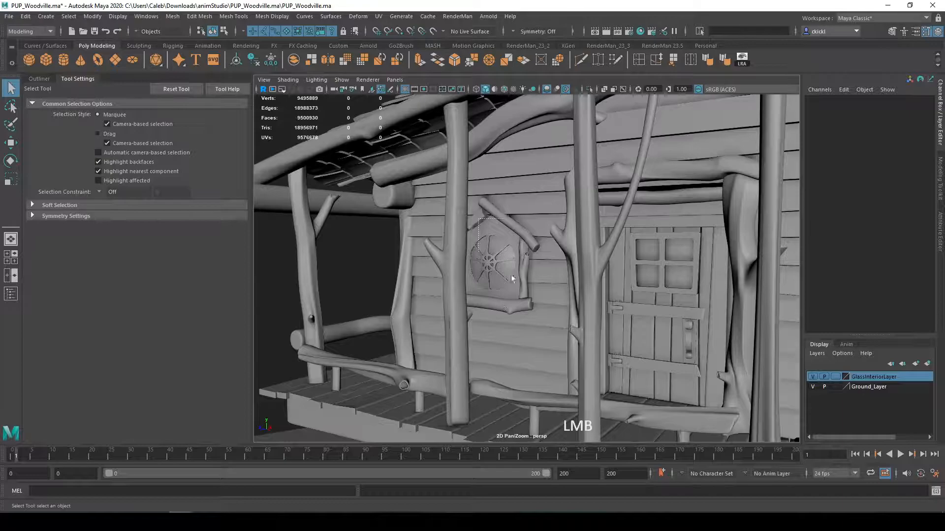
left_click_drag(511, 303, 421, 258, "alt")
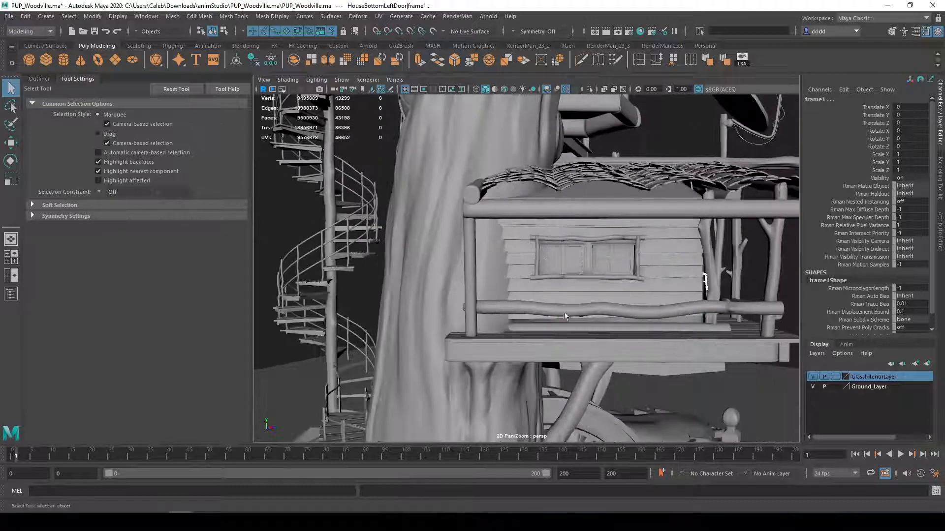
left_click_drag(674, 260, 498, 215, "alt")
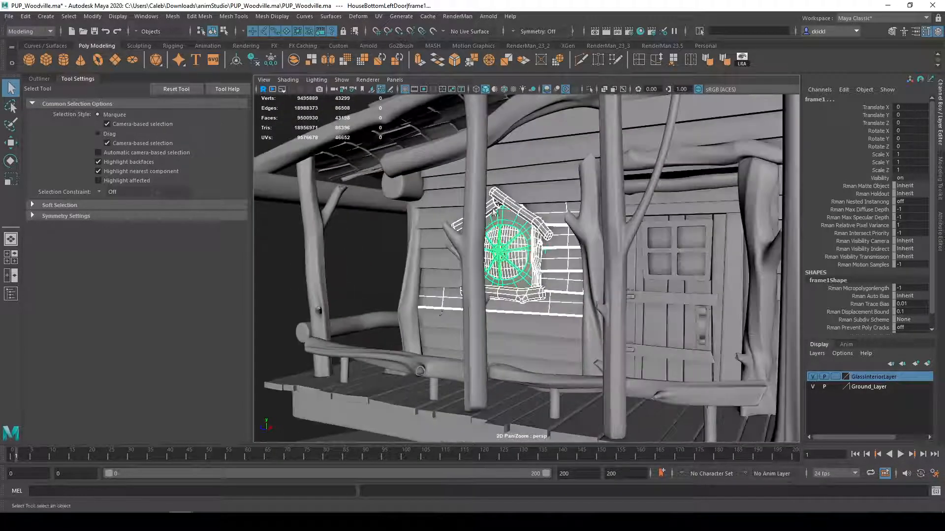
Marquee-select the round window area together with the porch post in front of it, inspect the result, and clear the selection
left_click(475, 276)
left_click_drag(475, 276, 532, 289, "alt")
scroll(532, 281, "down", 4)
middle_click_drag(620, 304, 531, 290, "alt")
scroll(532, 289, "down", 6)
middle_click_drag(549, 325, 521, 249, "alt")
left_click_drag(521, 249, 444, 267, "alt")
middle_click_drag(444, 267, 534, 302, "alt")
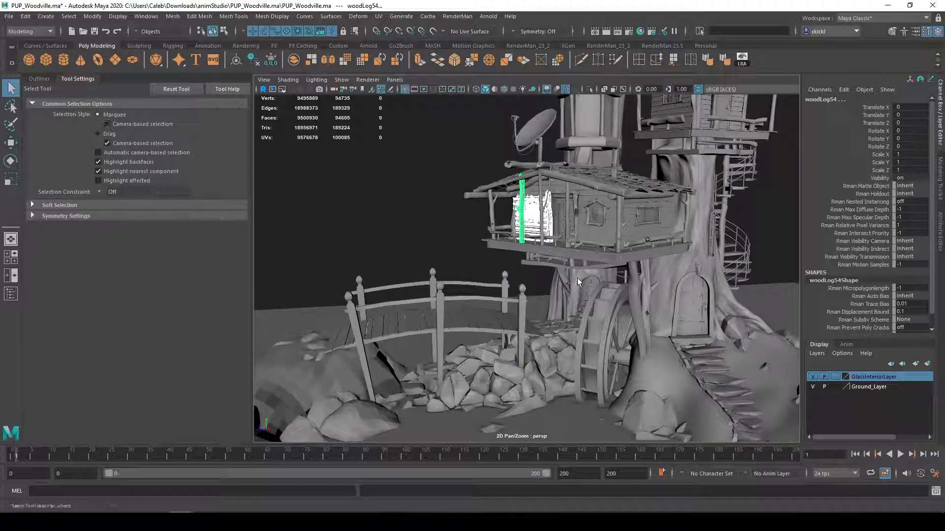
left_click(390, 202)
Examine the porch and round window of the lower treehouse from close up and from farther away
scroll(586, 207, "up", 5)
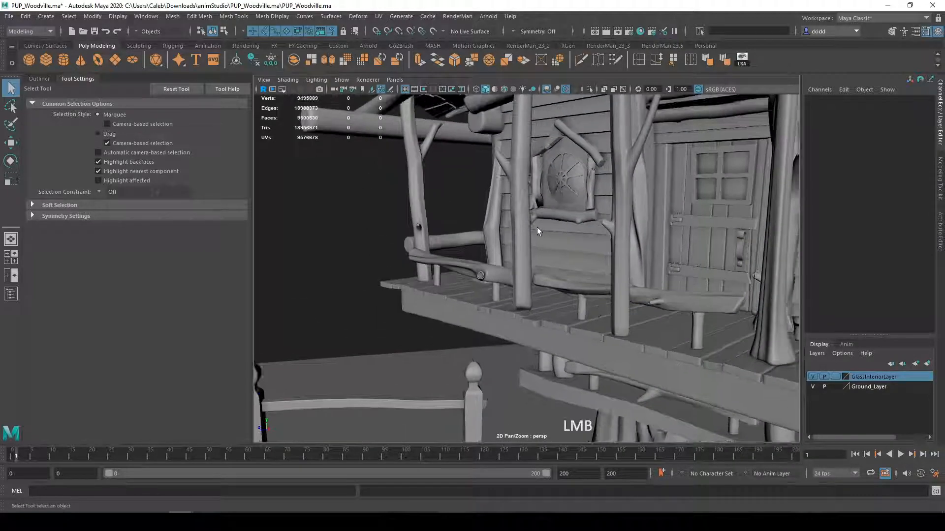
left_click_drag(538, 226, 560, 257)
left_click_drag(428, 232, 520, 197, "alt")
left_click_drag(457, 107, 495, 297, "ctrl")
scroll(553, 296, "down", 2)
scroll(553, 297, "down", 2)
middle_click_drag(554, 297, 498, 312, "alt")
scroll(498, 312, "down", 2)
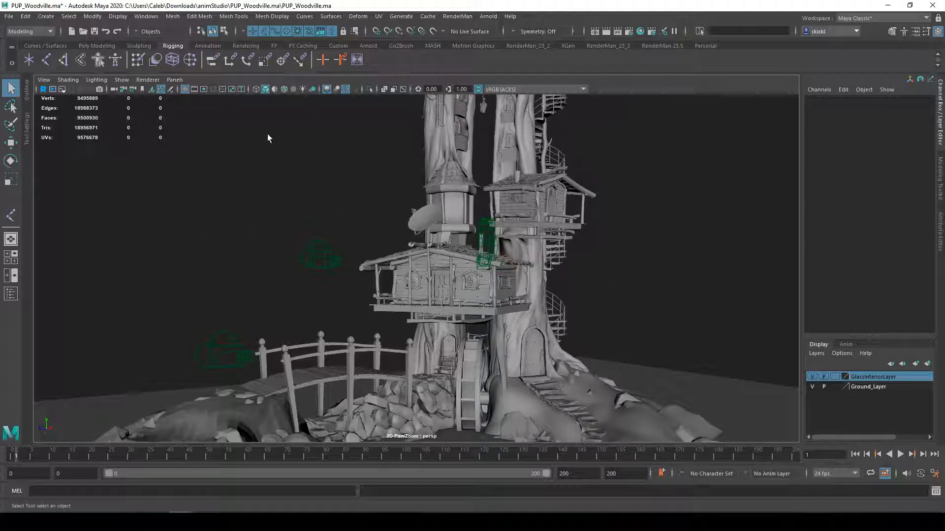
Select all objects of type Cameras in the scene
left_click(68, 17)
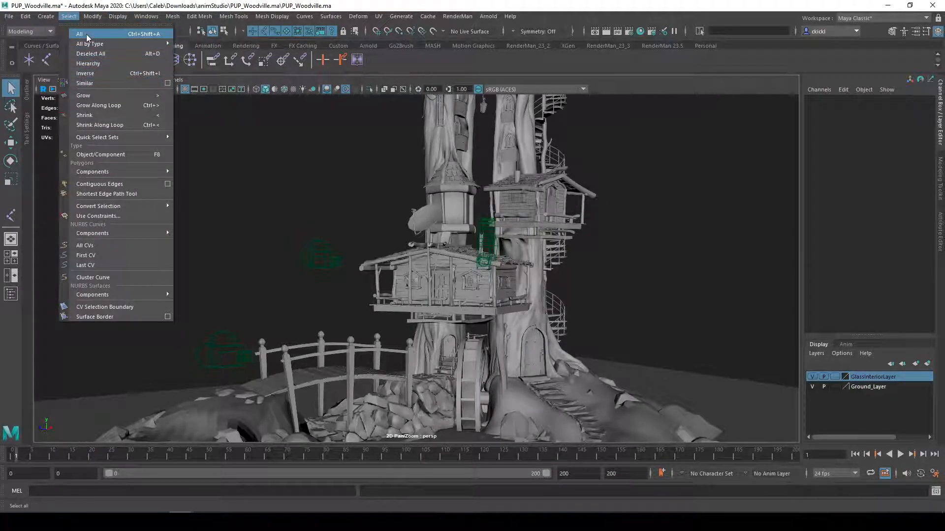
mouse_move(93, 46)
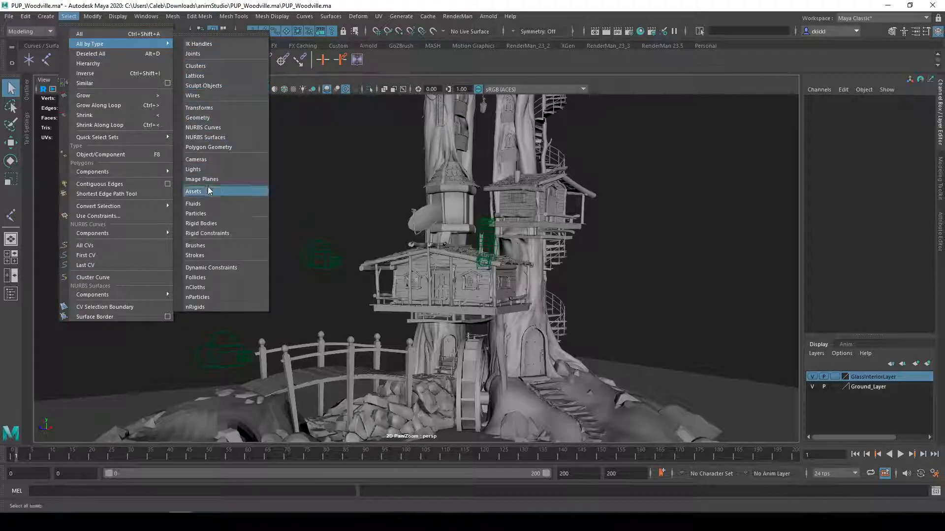
left_click(205, 162)
left_click(205, 162)
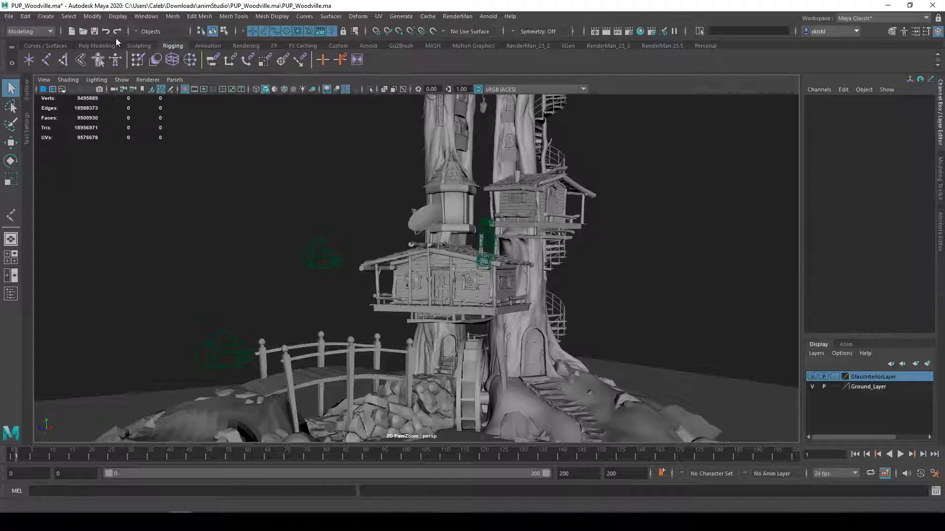
Select all objects of type Polygon Geometry in the scene and clear the selection
left_click(96, 17)
mouse_move(69, 16)
mouse_move(102, 46)
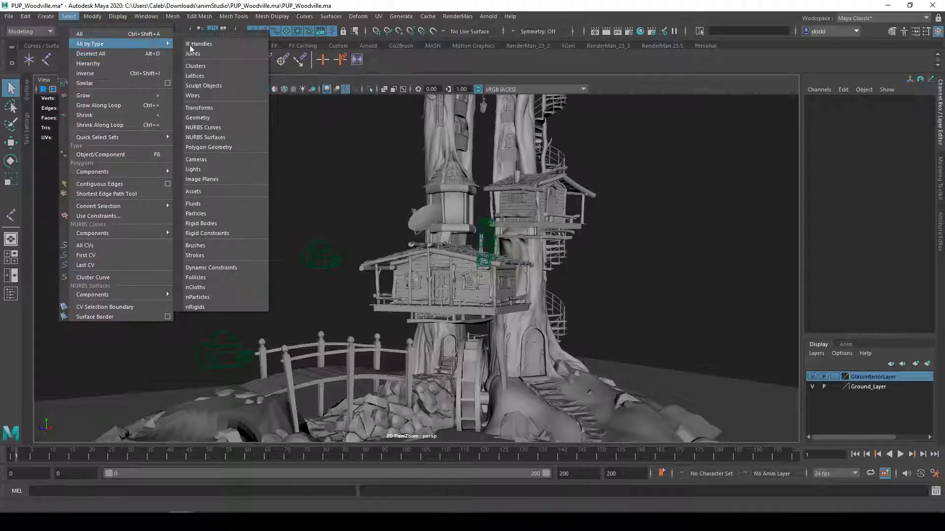
left_click(219, 147)
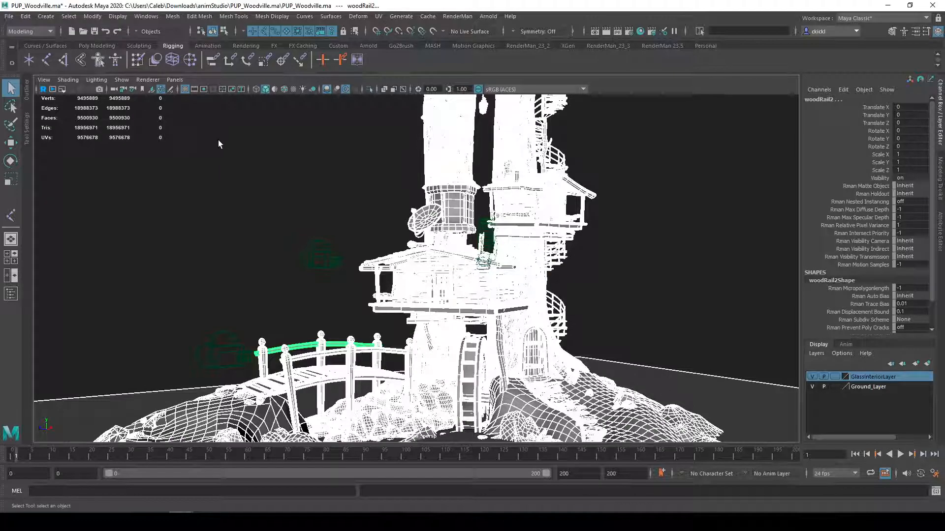
left_click(220, 141)
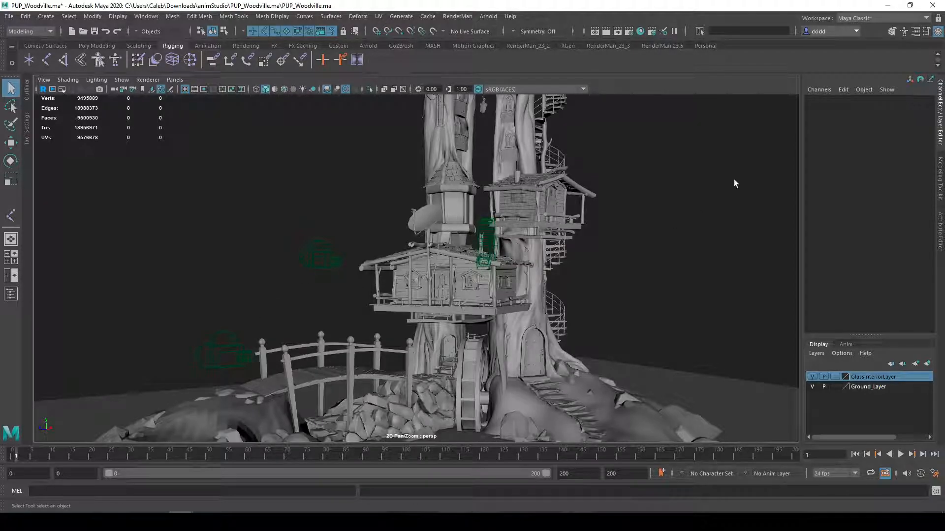
Select a wall plank on the lower treehouse, and replace that selection with the camera beside its roof
left_click_drag(677, 161, 636, 200)
left_click_drag(708, 129, 568, 283)
middle_click_drag(368, 307, 368, 285, "alt")
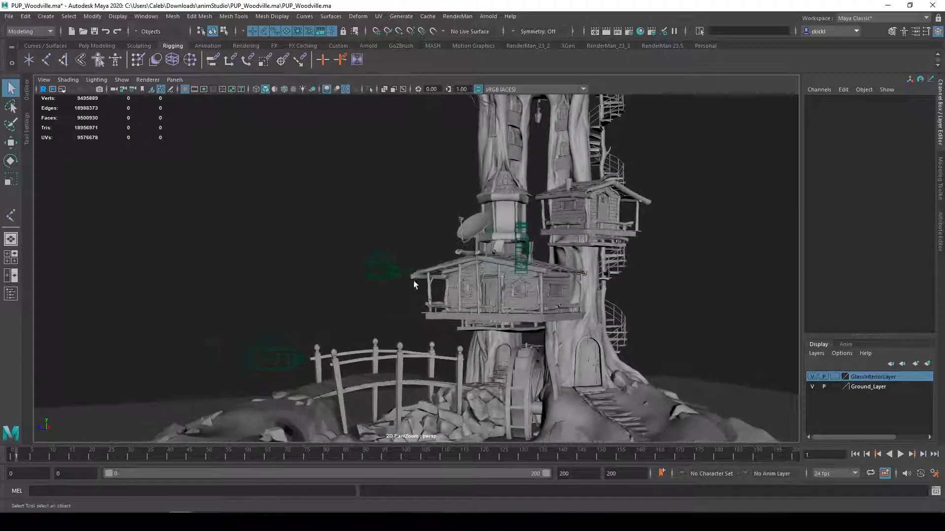
left_click(520, 252)
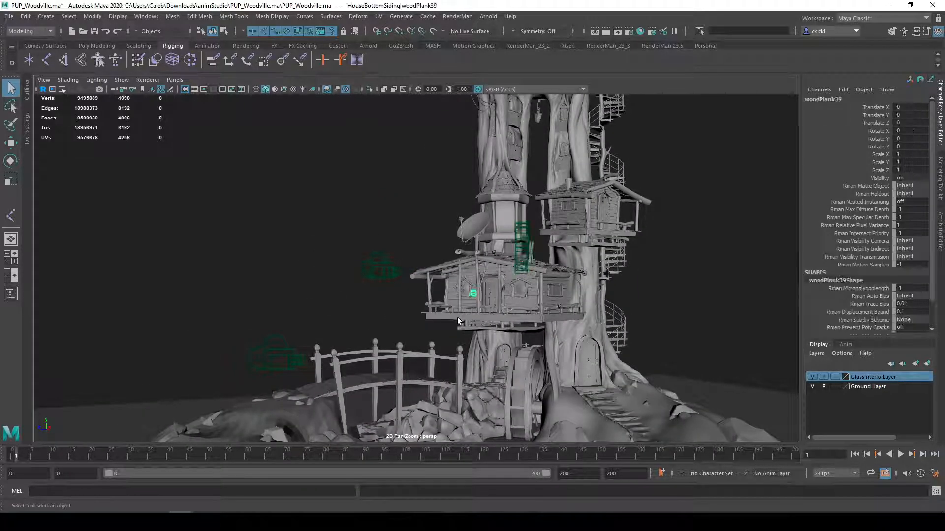
left_click(375, 266)
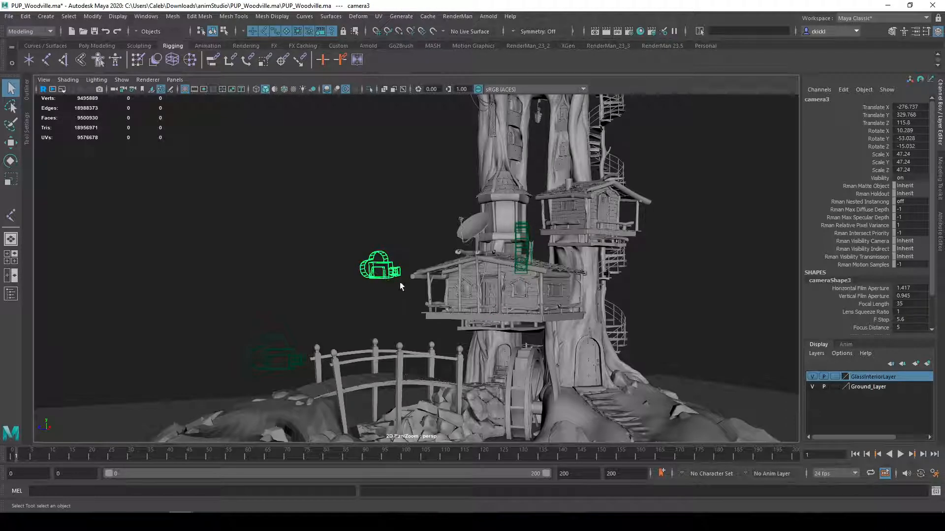
mouse_move(334, 296)
left_mouse_down("alt")
mouse_move(414, 304)
mouse_move(315, 318)
mouse_move(350, 298)
mouse_move(369, 301)
mouse_move(340, 295)
left_mouse_up("alt")
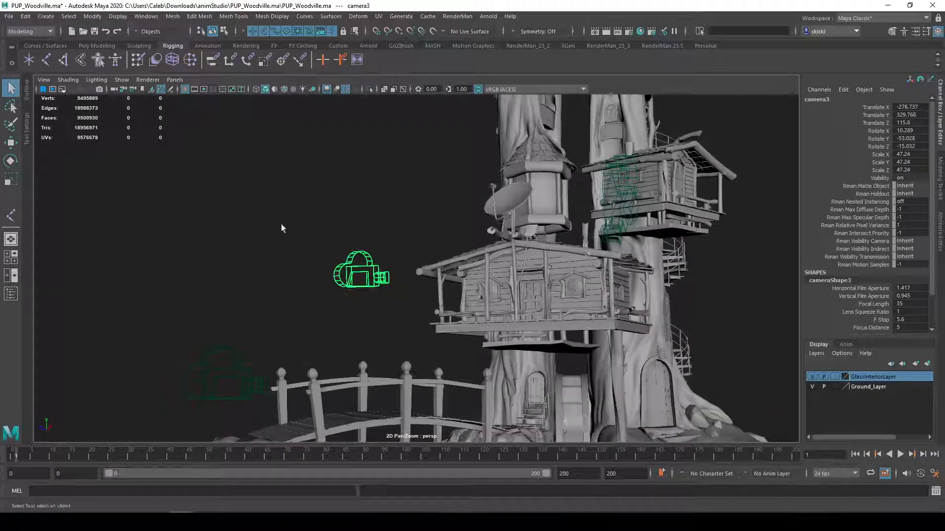
Invert the selection to pick everything except the camera beside the roof, and clear the selection
left_click(69, 17)
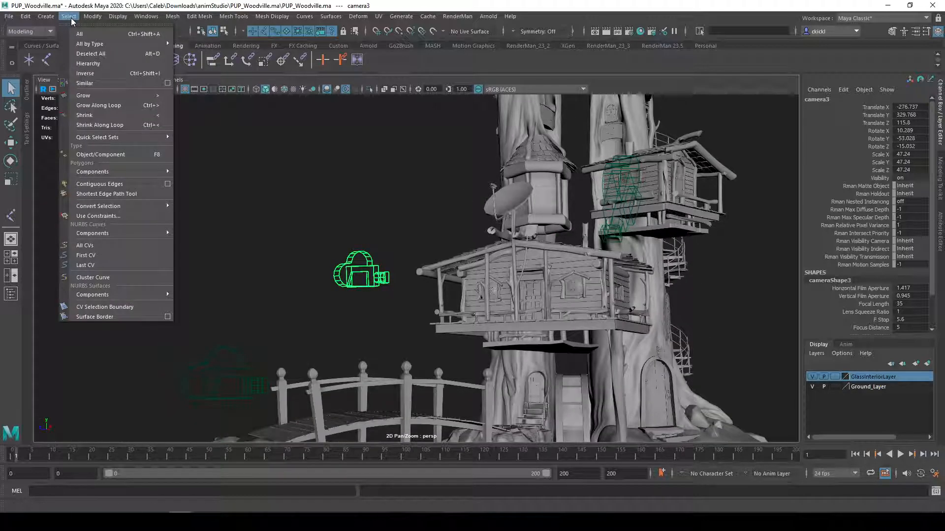
left_click(103, 72)
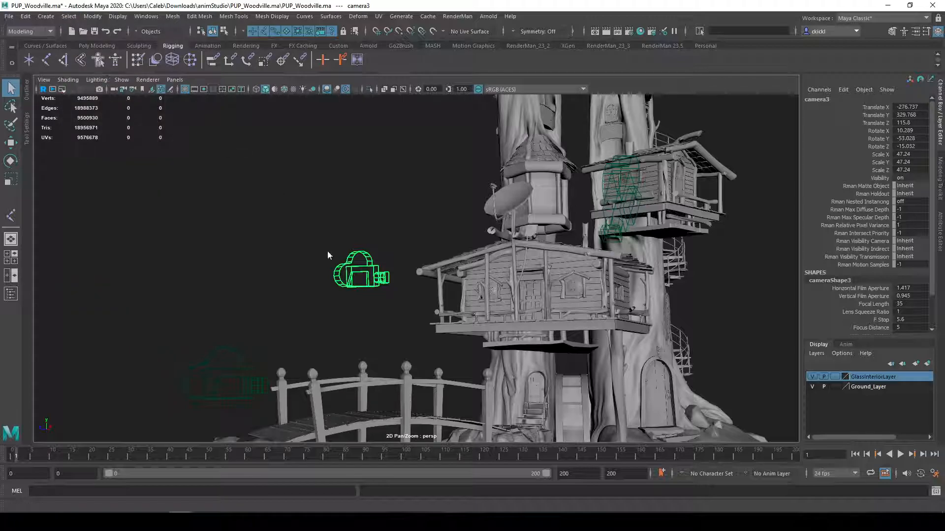
left_click_drag(285, 255, 290, 285, "alt")
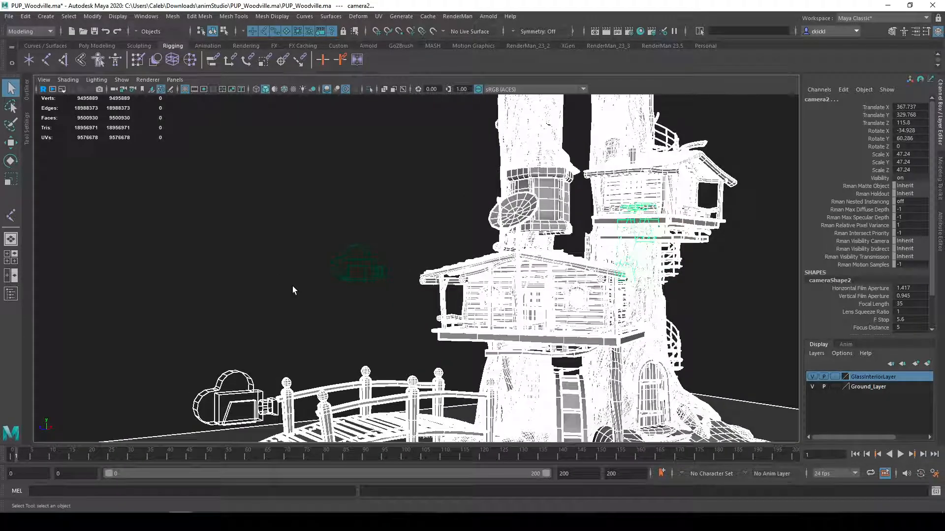
left_click(293, 286)
Show the Outliner and select the HouseStairs group in the scene hierarchy
left_click(10, 294)
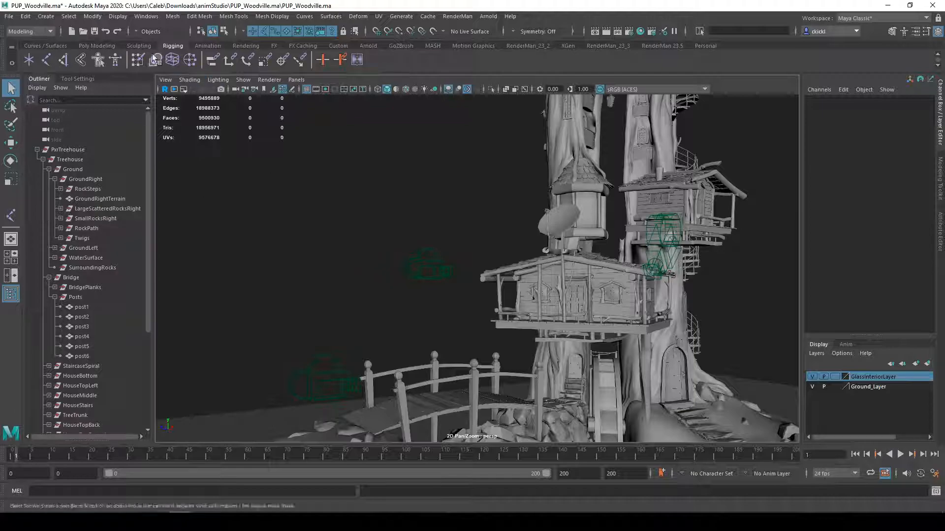
left_click(69, 16)
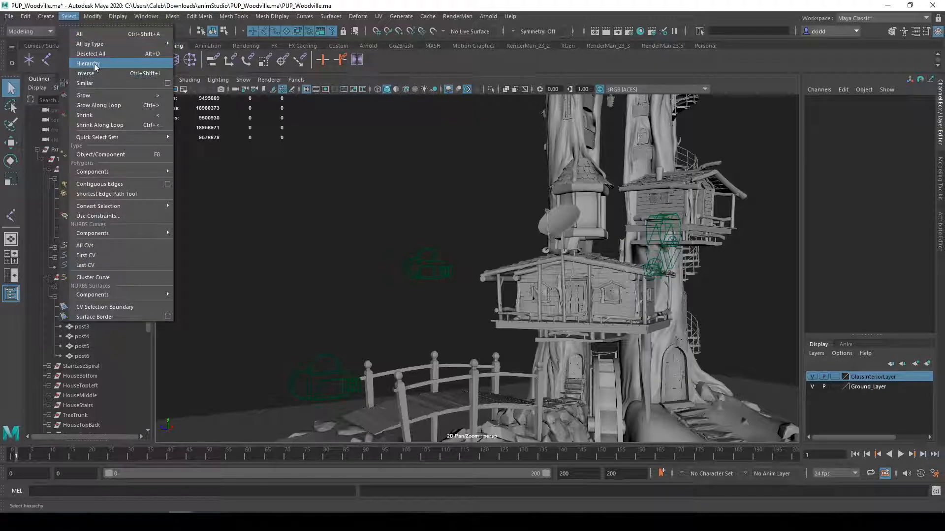
left_click(116, 408)
scroll(361, 243, "down", 4)
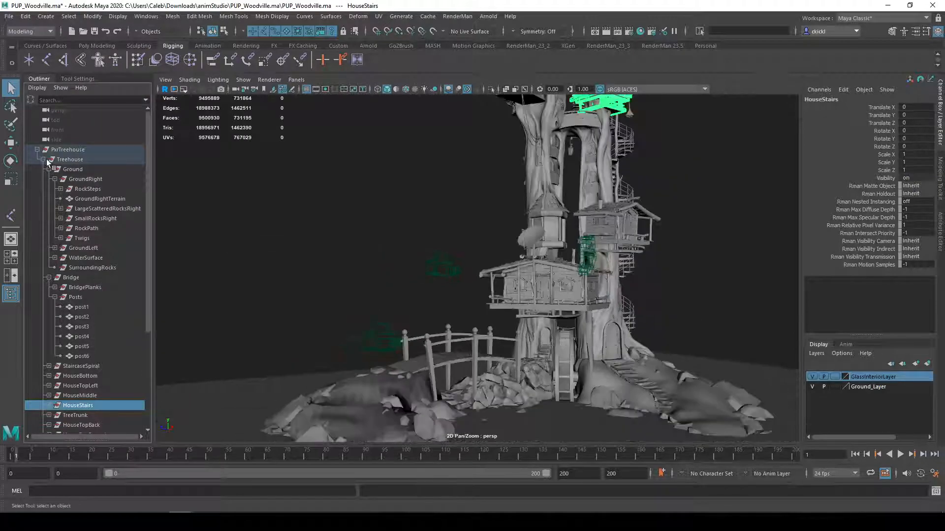
Hide the whole top-level treehouse group and delete the three cameras left in the view
left_click(66, 150)
key("ctrl+h")
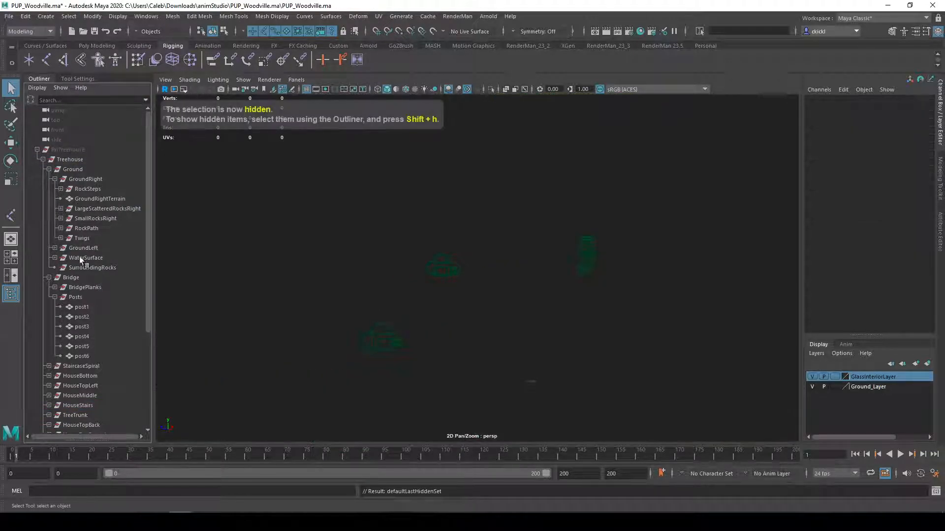
left_click_drag(317, 186, 737, 364)
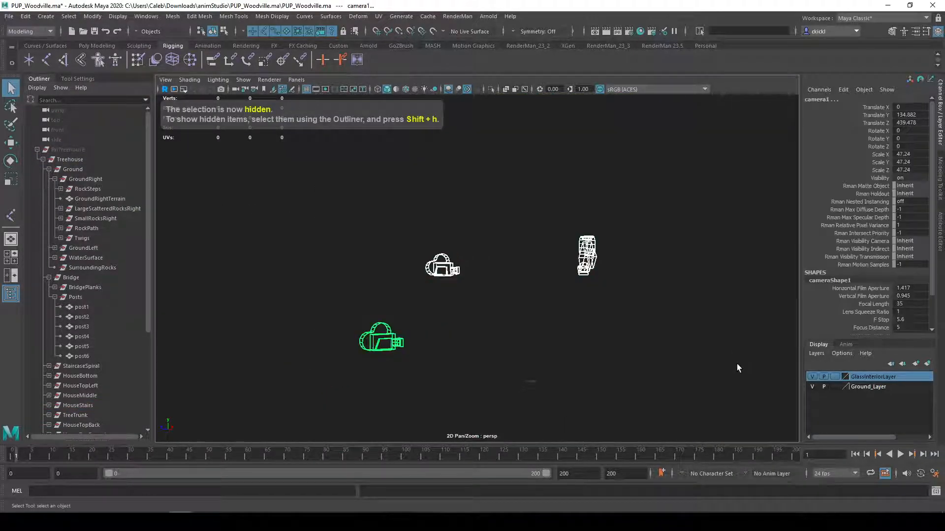
key("Delete")
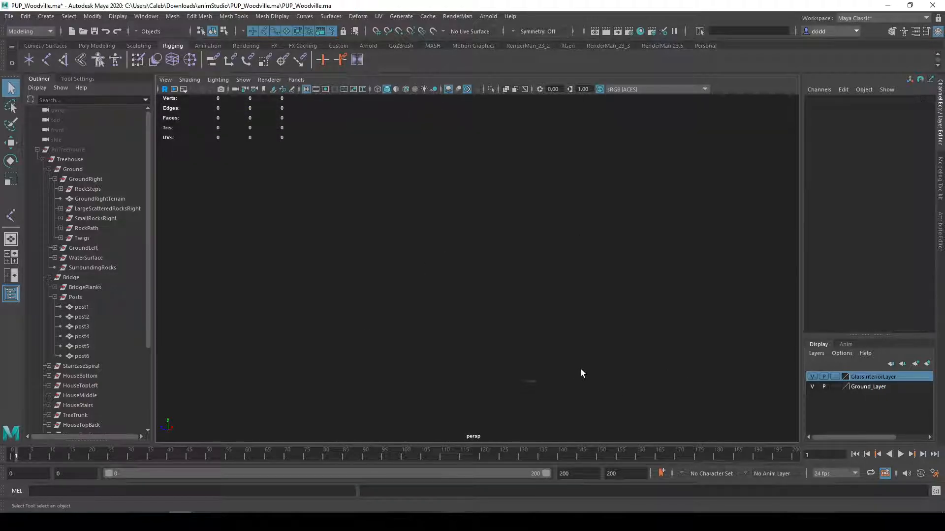
Frame the small joint chain near the grid's centre and marquee-select all of it
key("f")
left_click_drag(559, 401, 520, 215)
left_click(529, 217)
middle_click_drag(530, 219, 544, 220, "alt")
left_click_drag(307, 166, 705, 359)
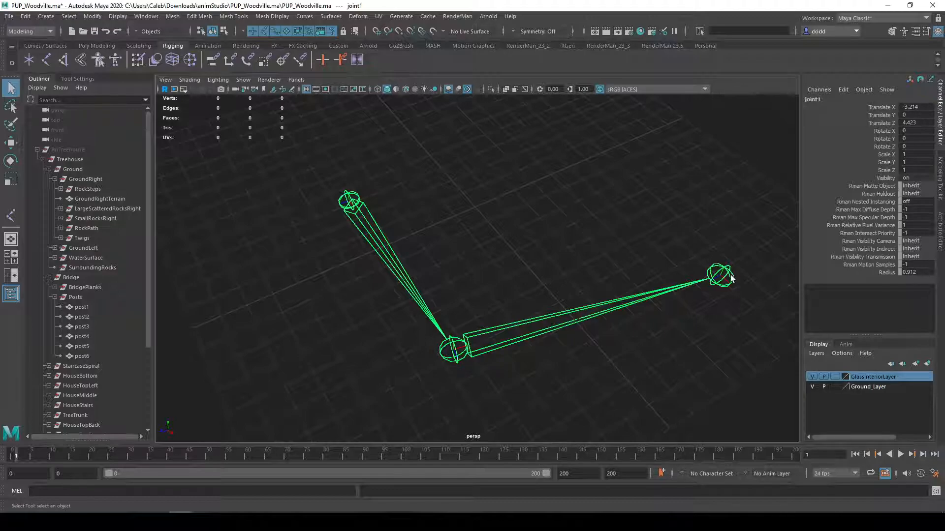
left_click_drag(615, 293, 378, 280, "alt")
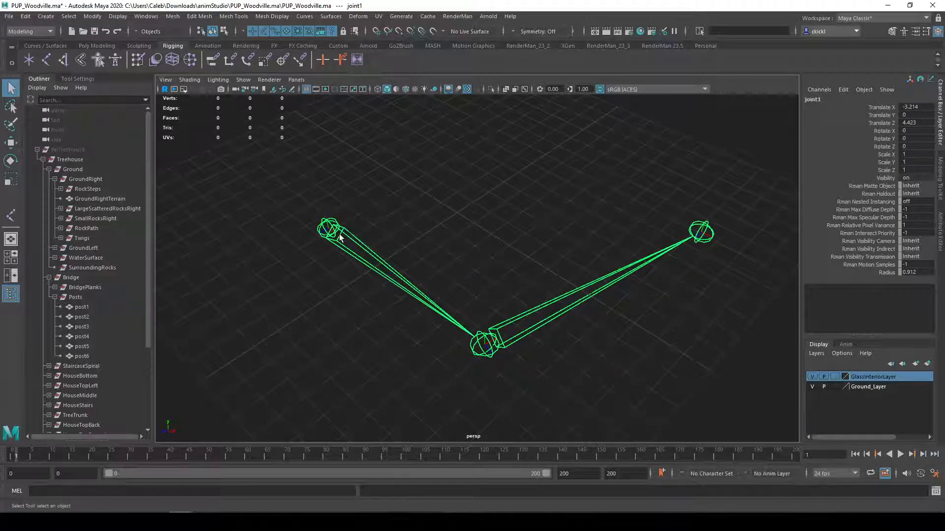
Move joint1 up to Translate Y 0.107 and select each joint of the chain in the viewport
key("w")
mouse_move(323, 205)
left_mouse_down()
mouse_move(326, 163)
mouse_move(314, 140)
mouse_move(322, 202)
left_mouse_up()
left_click(498, 339)
left_click(695, 236)
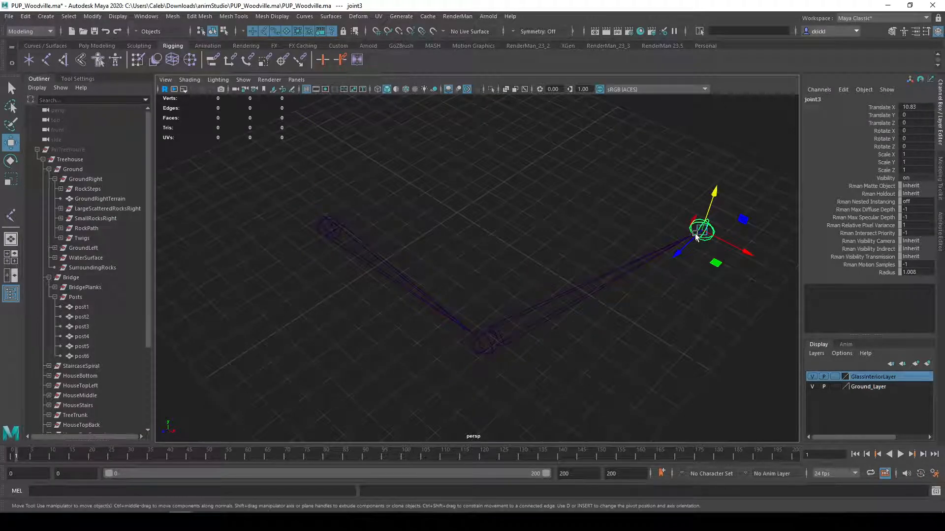
left_click(320, 228)
Select joint1, joint2 and joint3 in turn in the Outliner to examine the chain's parent-child hierarchy, ending on joint1
scroll(50, 286, "down", 4)
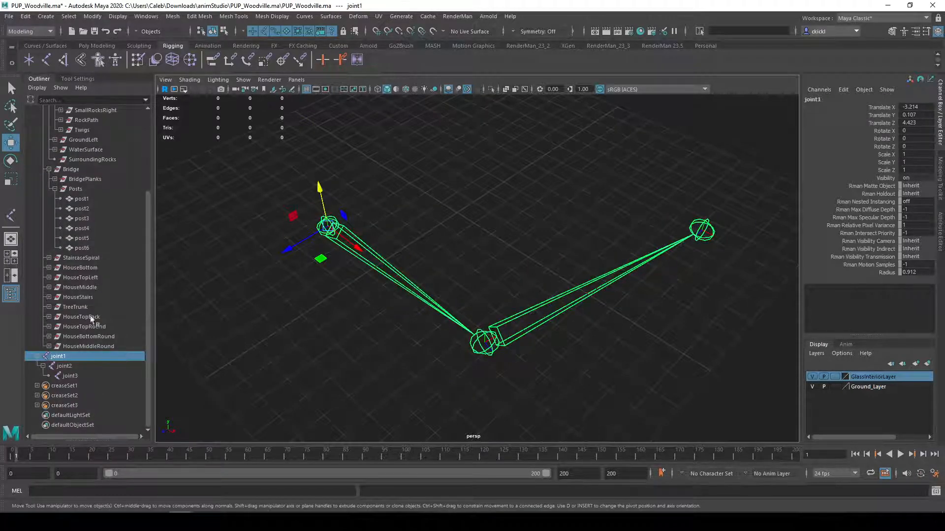
left_click(64, 367)
left_click(74, 376)
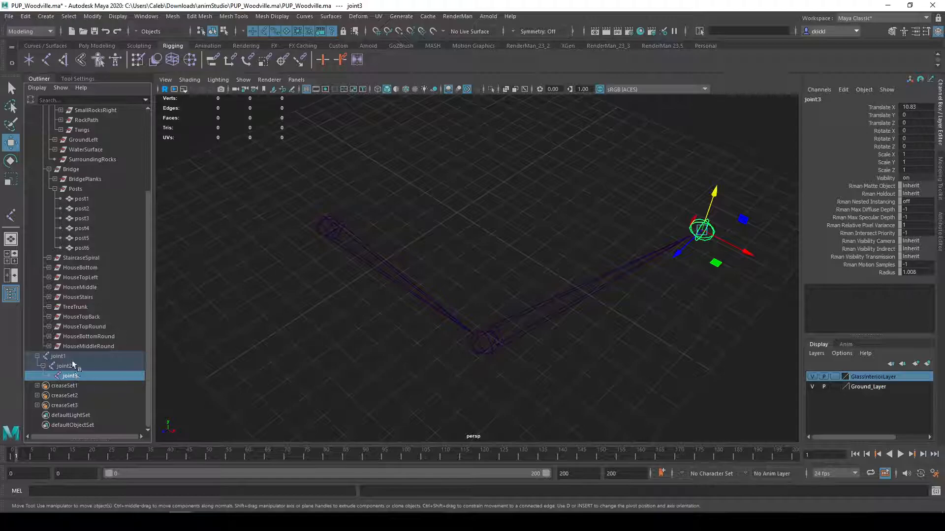
left_click(68, 357)
left_click(72, 366)
left_click(72, 377)
left_click(69, 358)
left_click(70, 367)
left_click(79, 377)
left_click(67, 357)
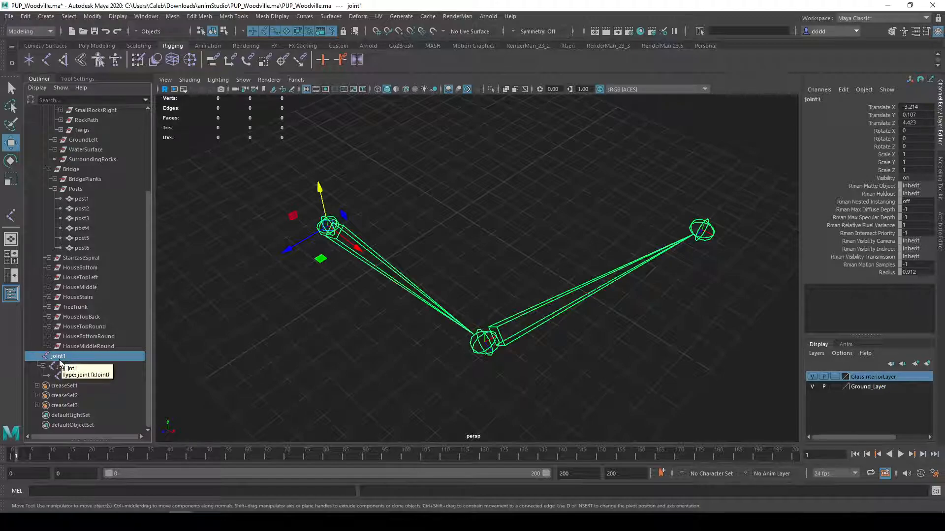
left_click(67, 367)
left_click(66, 357)
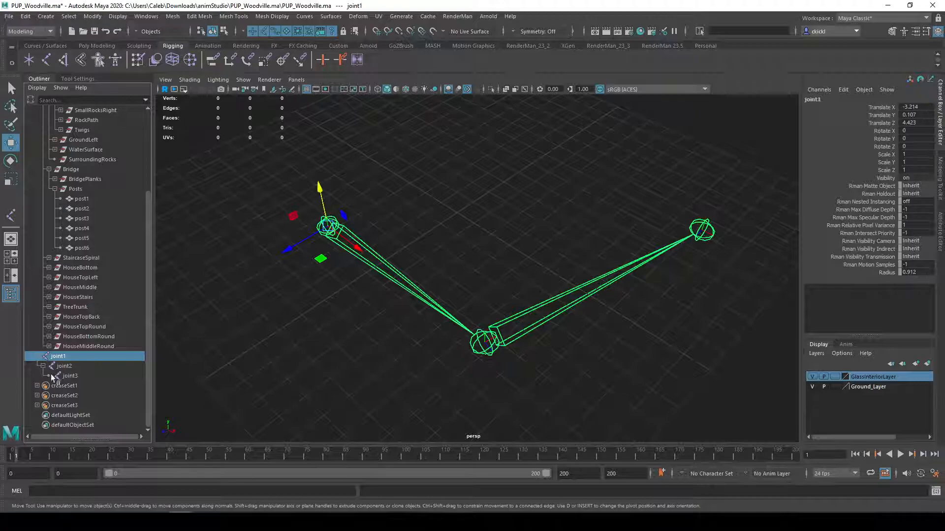
Select joint2, joint3 and joint1 one after another in the Outliner to compare which part of the chain each highlights
left_click(64, 367)
left_click(70, 376)
left_click(65, 357)
mouse_move(409, 355)
left_mouse_down("alt")
mouse_move(395, 346)
mouse_move(409, 344)
left_mouse_up("alt")
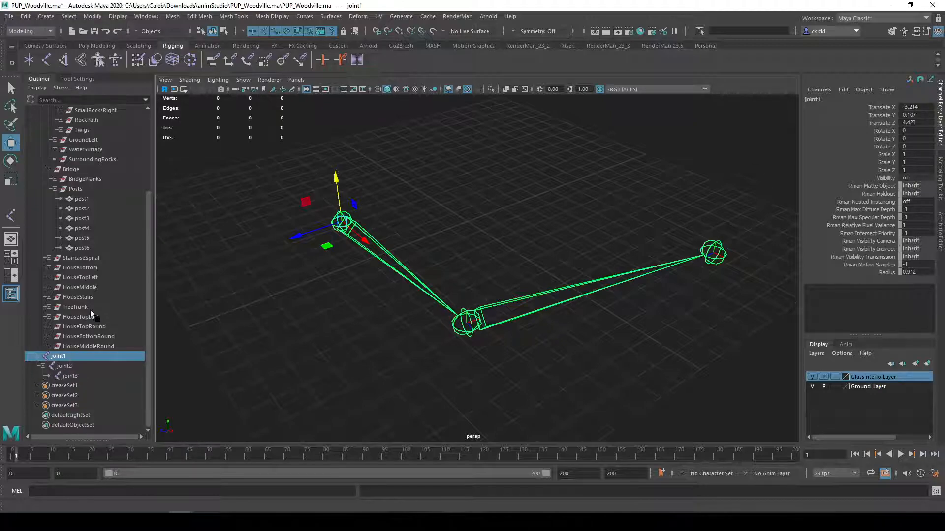
Select the hidden PxrTreehouse group in the Outliner and show it to view the whole model
scroll(91, 314, "up", 4)
left_click(37, 150)
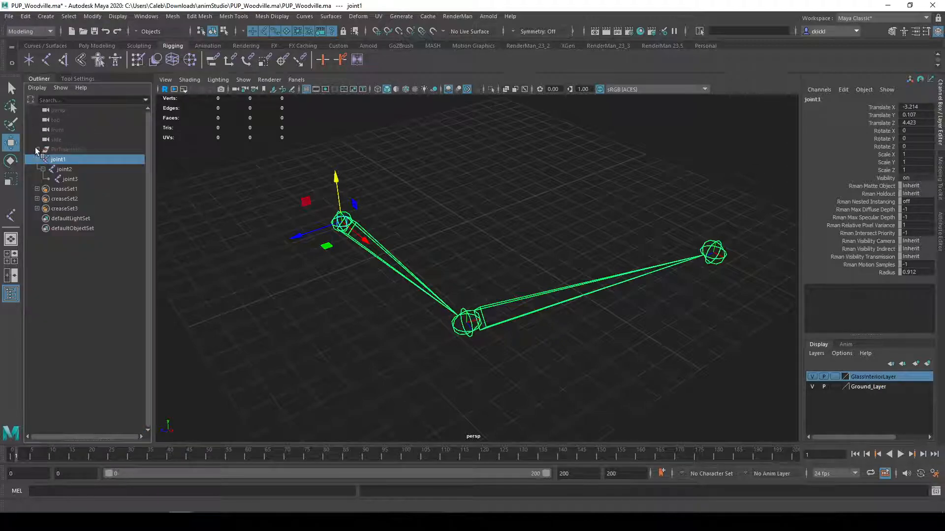
left_click(37, 149)
scroll(80, 394, "down", 1)
scroll(107, 351, "up", 1)
left_click(70, 149)
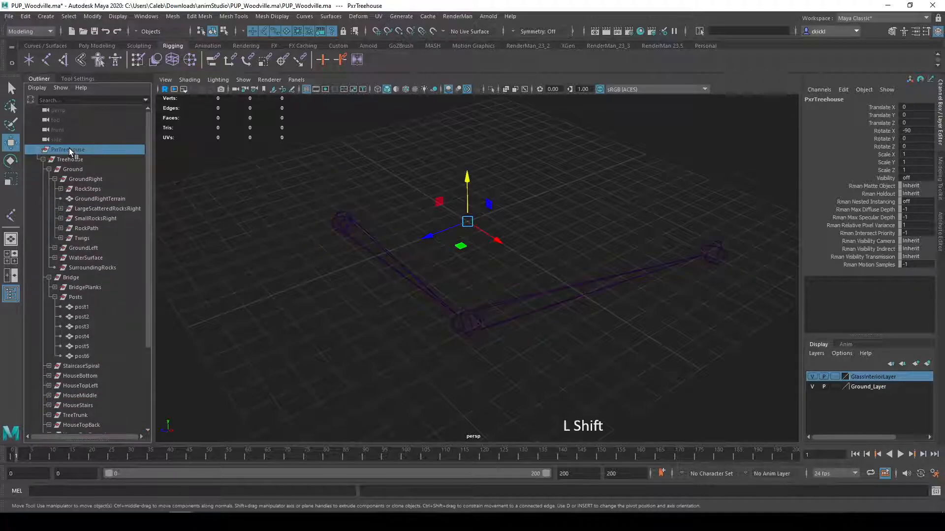
key("shift+h")
right_click_drag(268, 316, 297, 323, "alt")
scroll(297, 320, "down", 8)
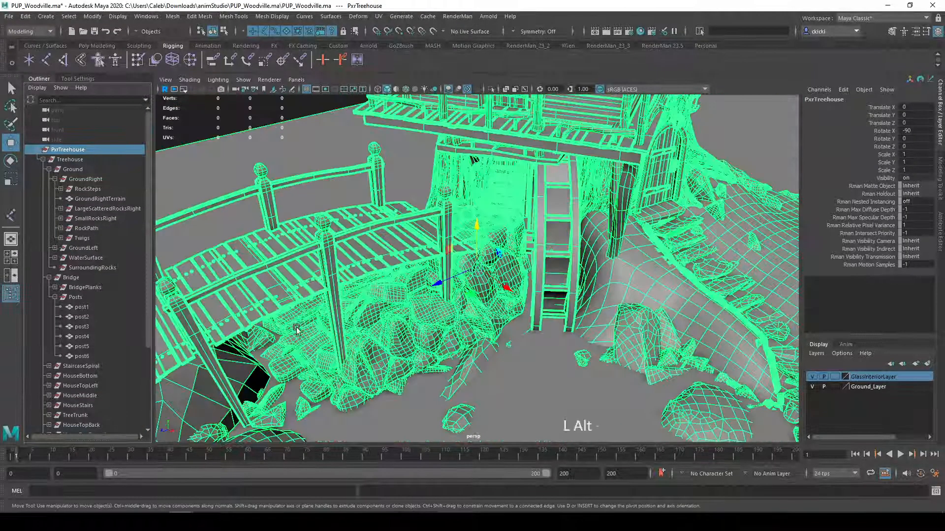
left_click_drag(297, 322, 276, 305, "alt")
scroll(277, 305, "down", 3)
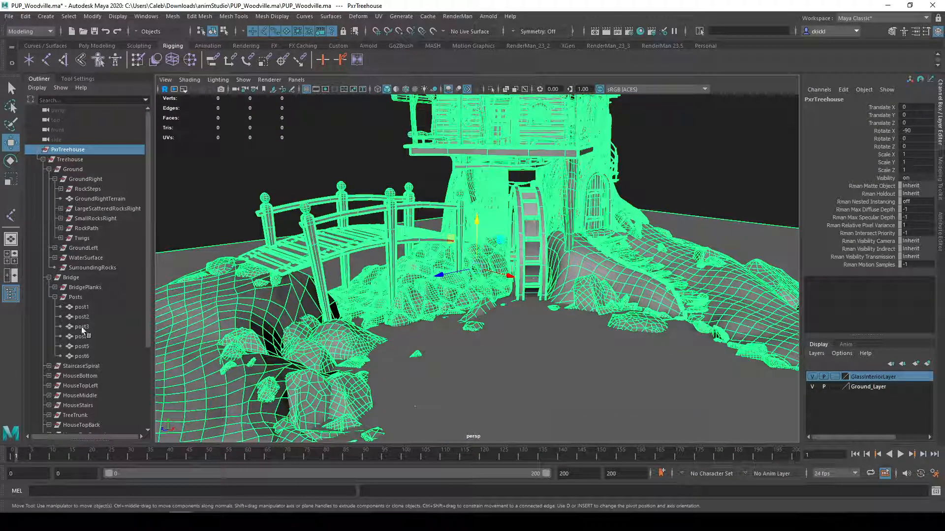
Collapse and hide the PxrTreehouse group, and frame joint1 in the view
left_click(38, 149)
key("ctrl+h")
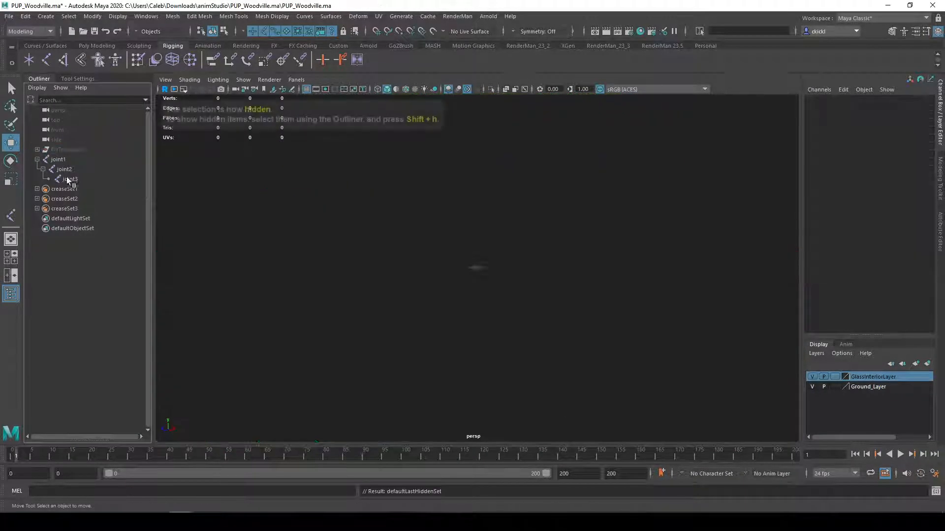
left_click(68, 161)
key("f")
left_click_drag(404, 269, 472, 277, "alt")
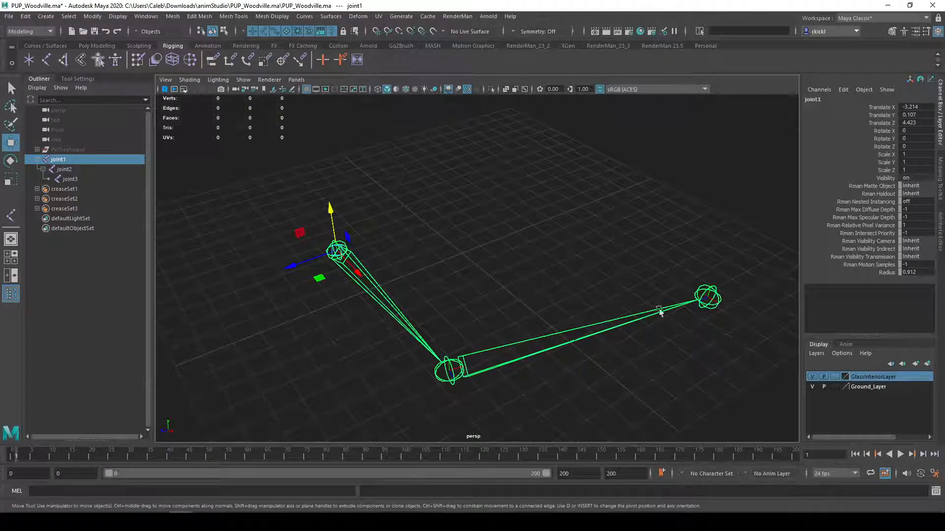
Try to select all three joints in the viewport by marquee and by adding the middle and end joints
left_click(242, 186)
left_click_drag(235, 172, 778, 445)
left_click_drag(421, 299, 480, 297, "alt")
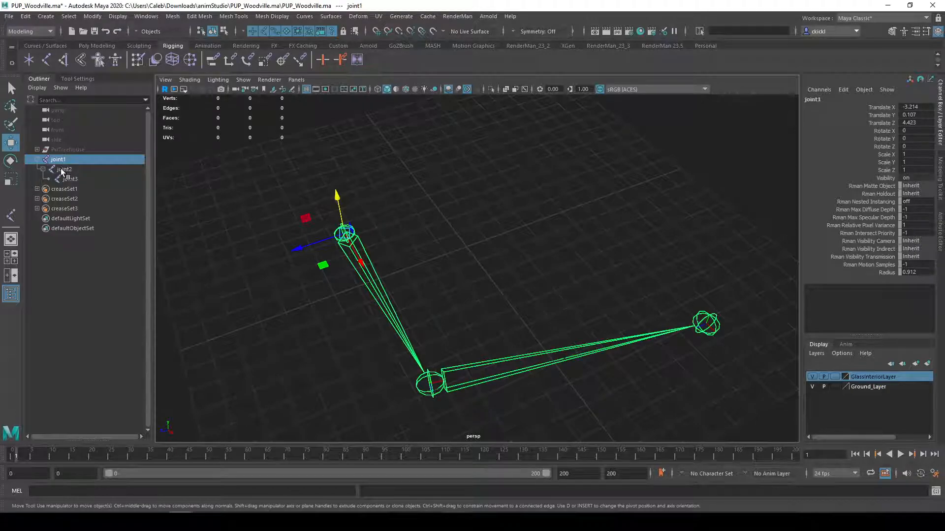
left_click(428, 389, "shift")
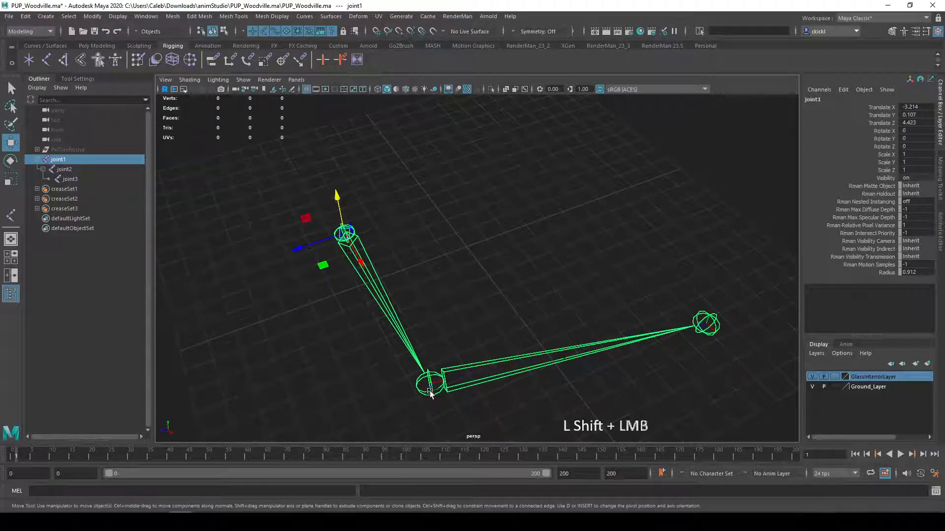
left_click(713, 328, "shift")
left_click_drag(283, 168, 780, 431)
With the Select Tool, select joint1 through joint3 in the Outliner, and reselect only joint1
key("q")
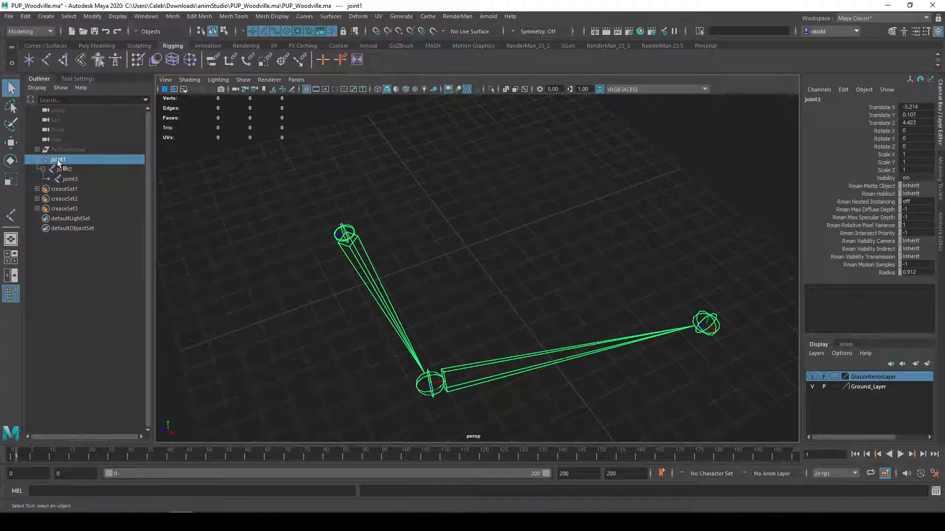
left_click(69, 179, "shift")
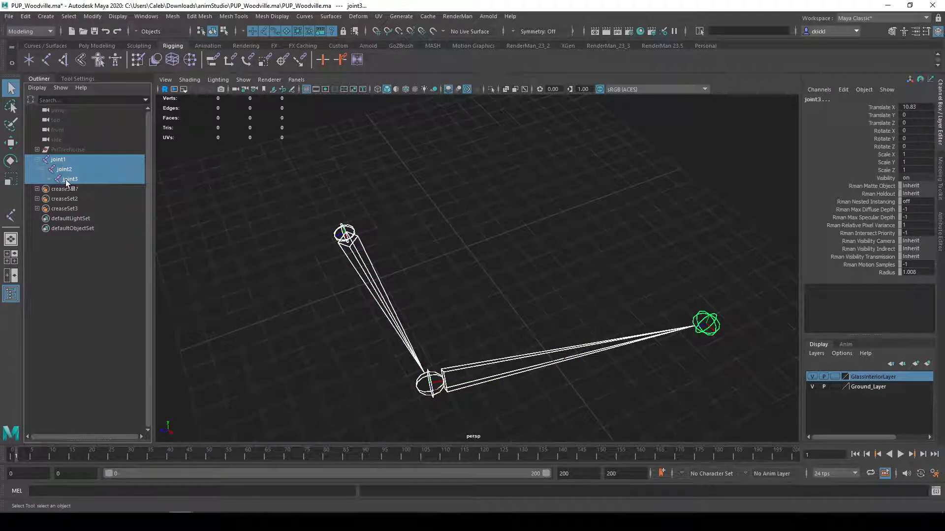
left_click(58, 160)
left_click_drag(366, 254, 446, 247, "alt")
left_click_drag(229, 155, 766, 414)
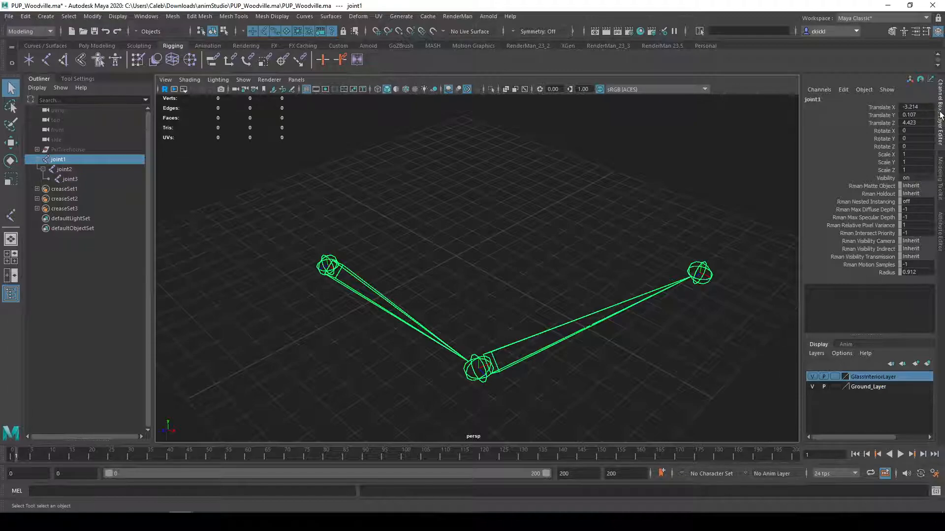
Try a Radius of 2 on joint1 alone and undo the change
left_click(915, 274)
type("2")
key("Return")
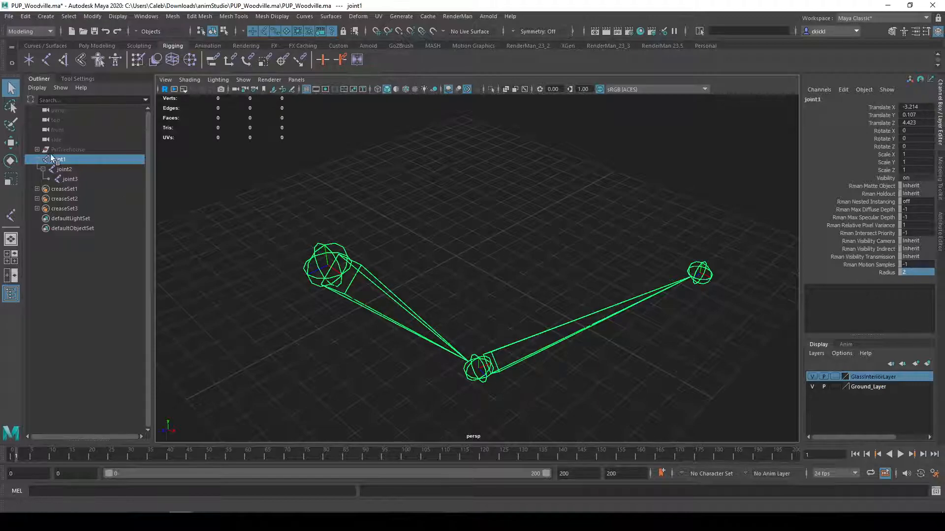
key("ctrl+z")
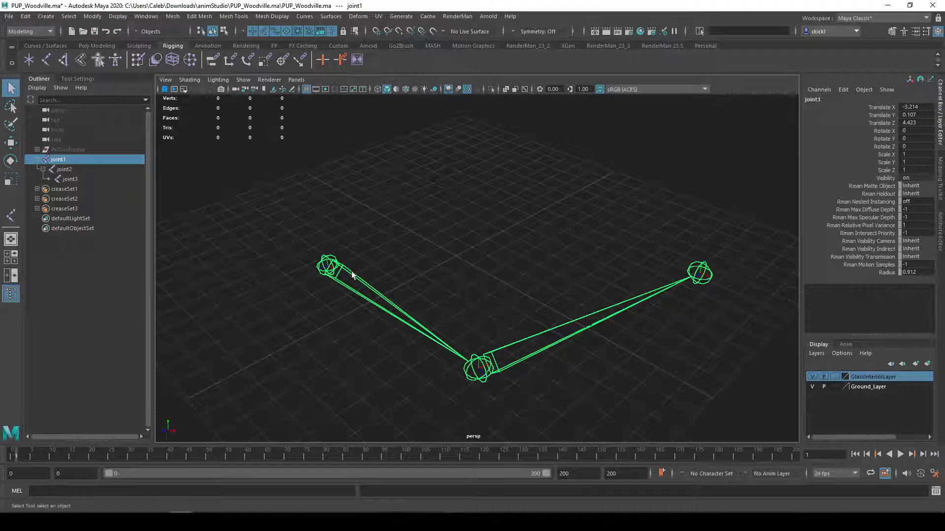
Select joint1's entire hierarchy with the Select Hierarchy command
left_click(60, 164)
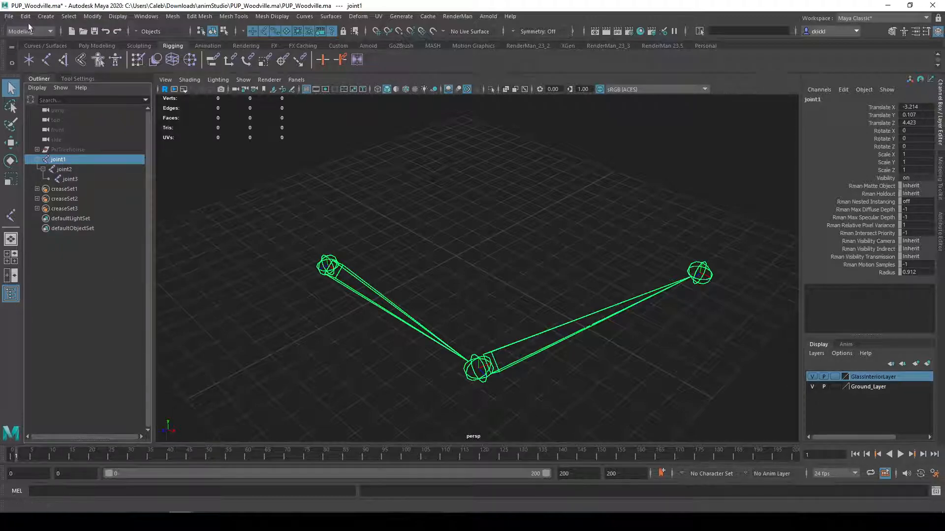
left_click(68, 16)
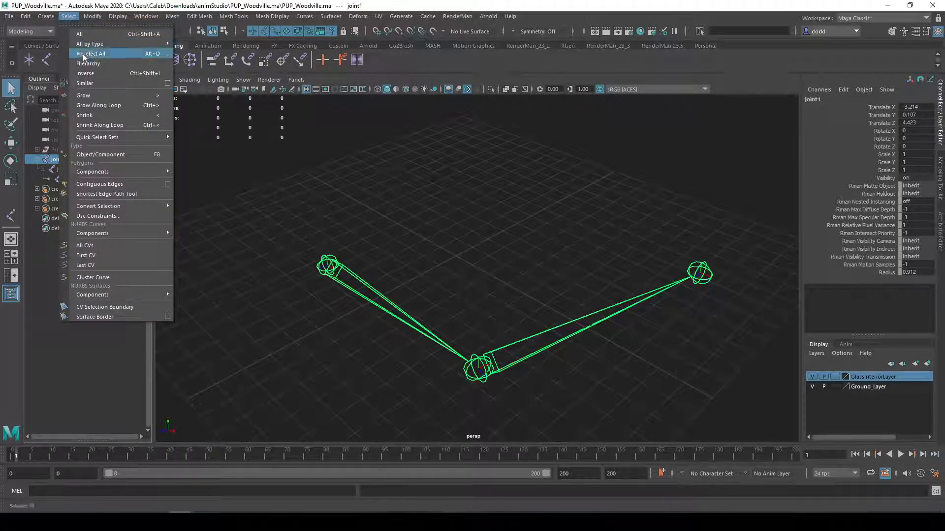
left_click(98, 63)
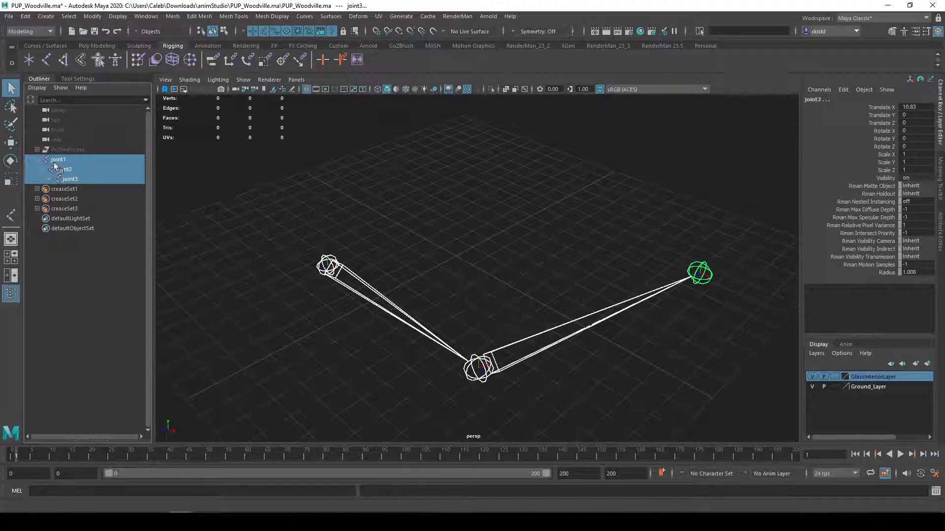
Set the Radius of all three selected joints to 2 and deselect them
left_click(912, 273)
type("2")
key("Return")
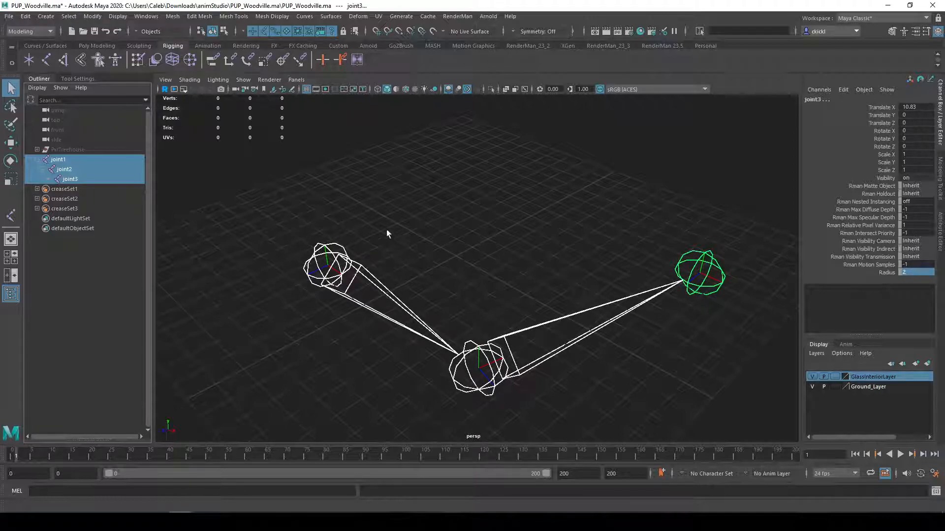
left_click(618, 384)
Undo the radius change on the joint chain and select only joint1 in the Outliner
key("ctrl+z")
key("ctrl+z")
left_click_drag(615, 391, 551, 377, "alt")
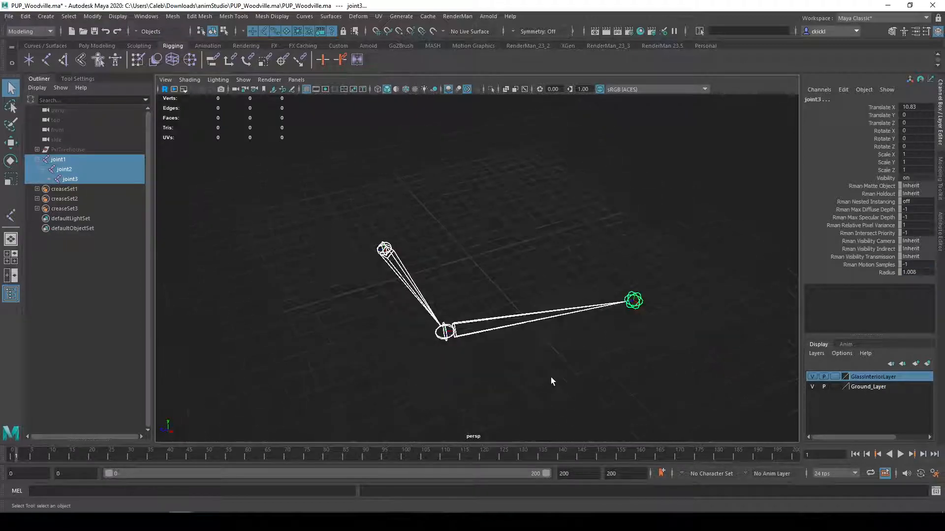
left_click(56, 161)
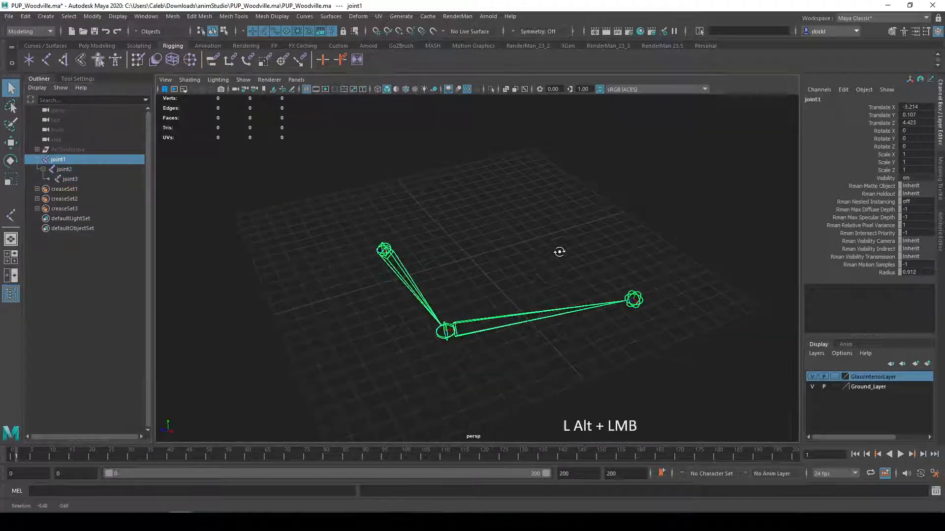
left_click_drag(559, 256, 559, 246, "alt")
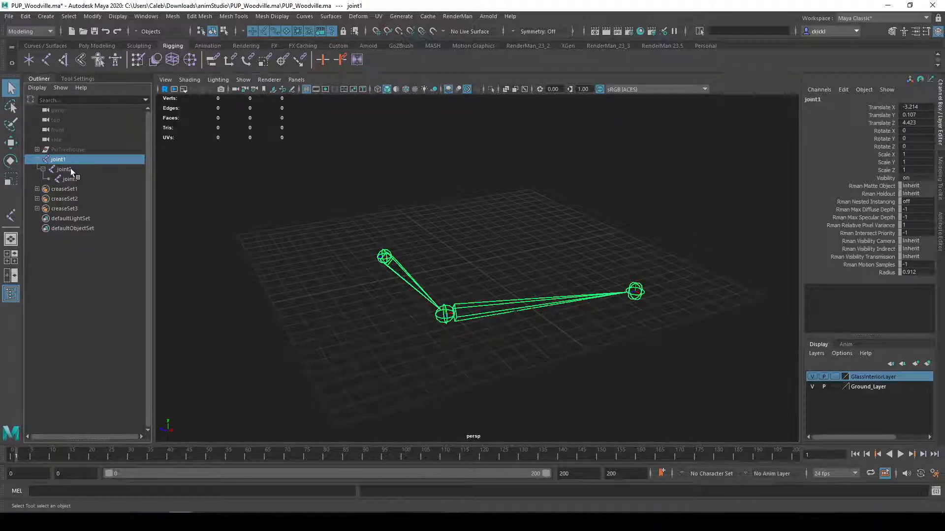